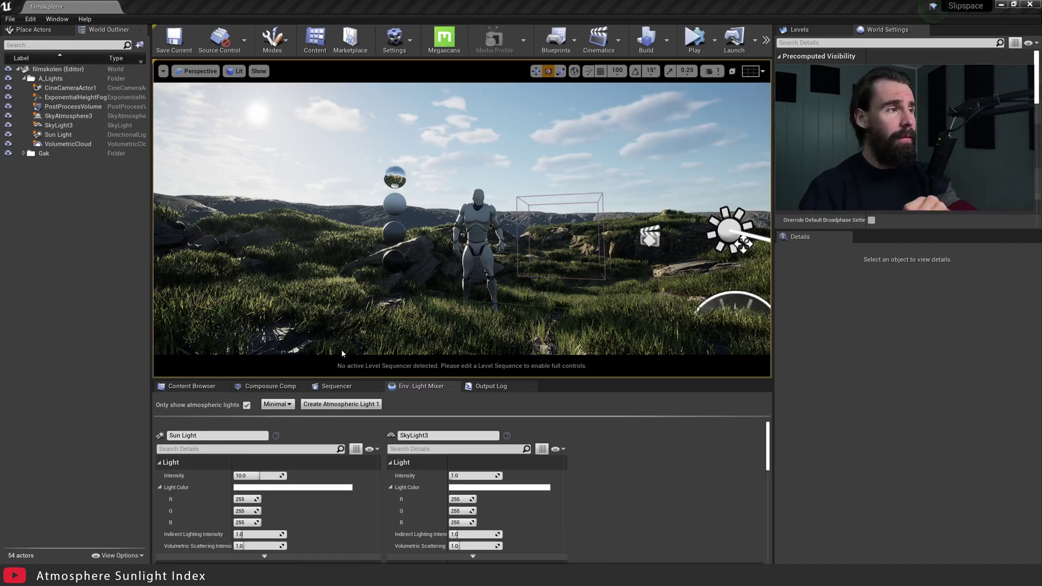
Examine the details of the Sun Light, SkyLight3, VolumetricCloud and SkyAtmosphere3 actors in the scene.
left_click(64, 135)
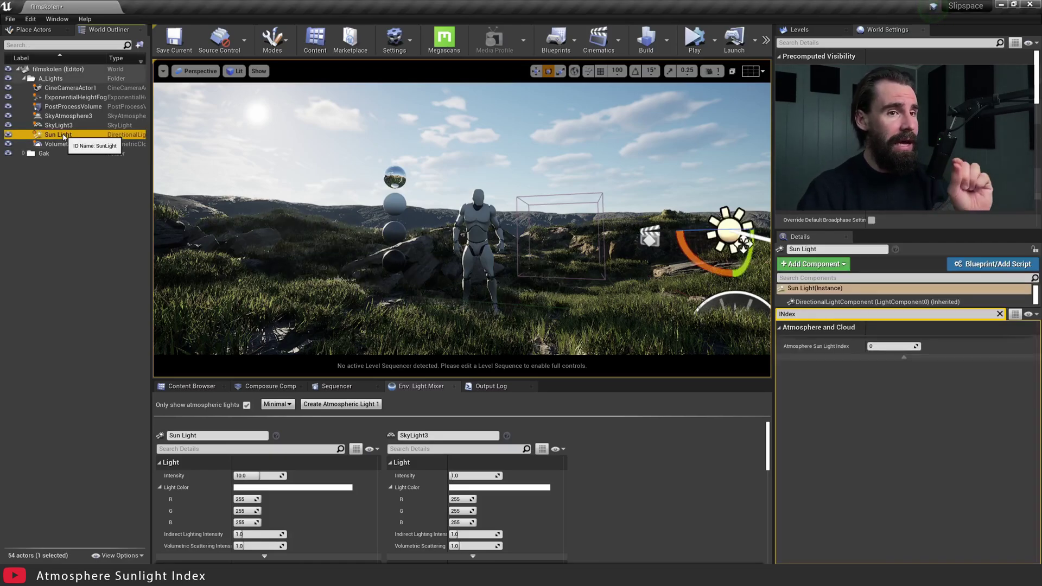
left_click(69, 126)
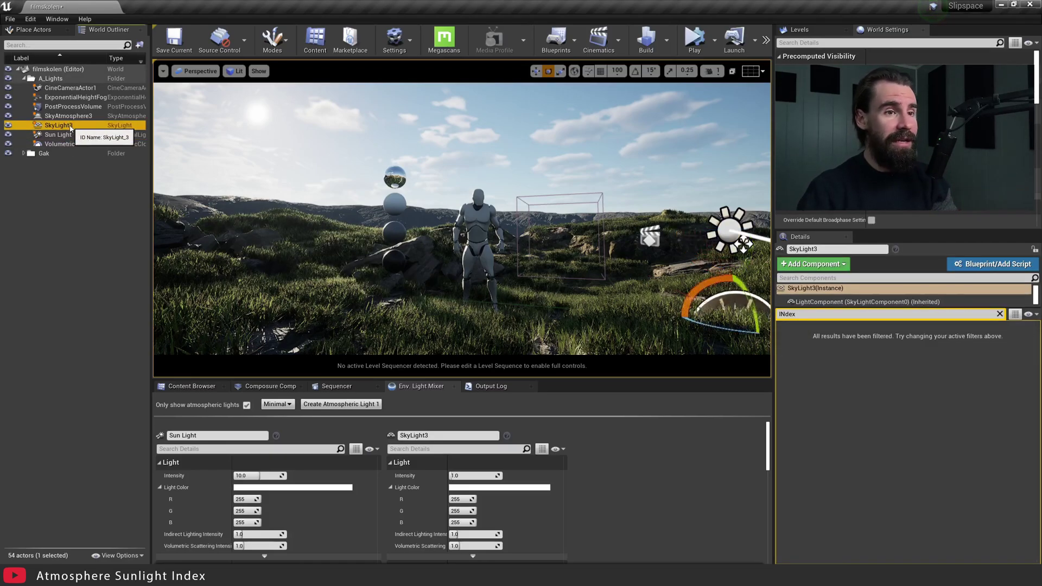
left_click(61, 144)
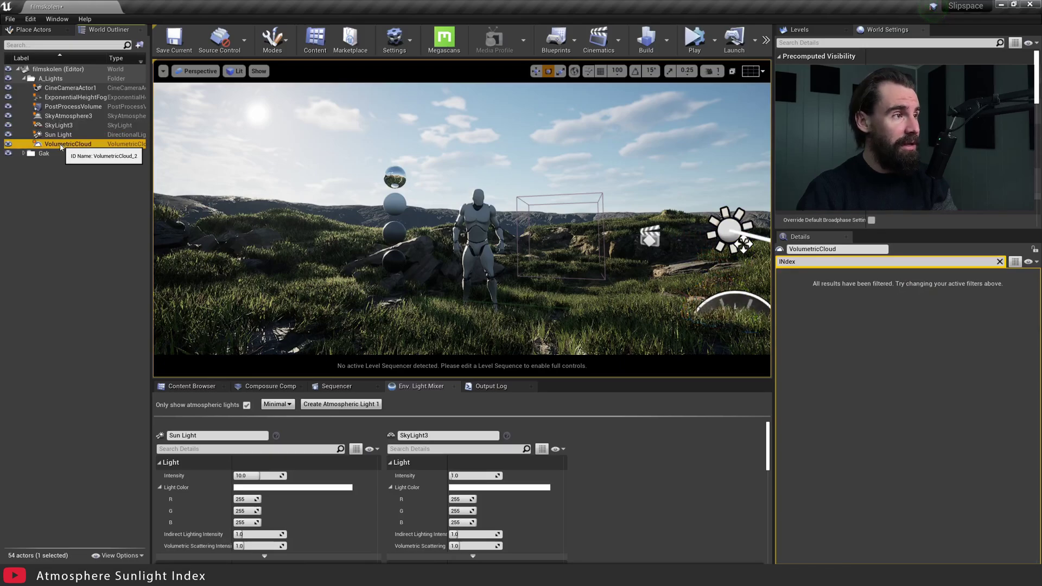
left_click(26, 145, "ctrl")
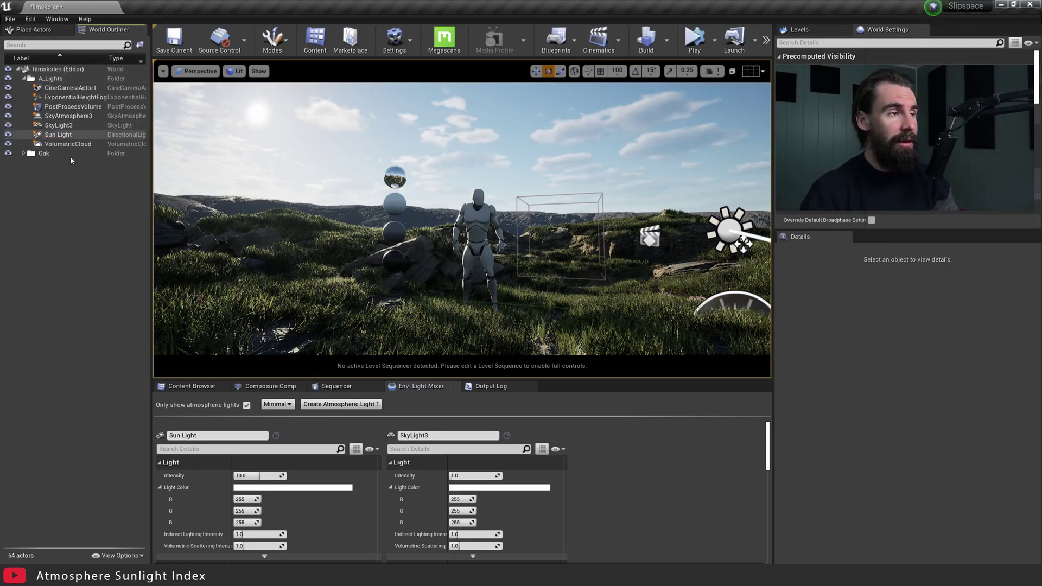
left_click(69, 117)
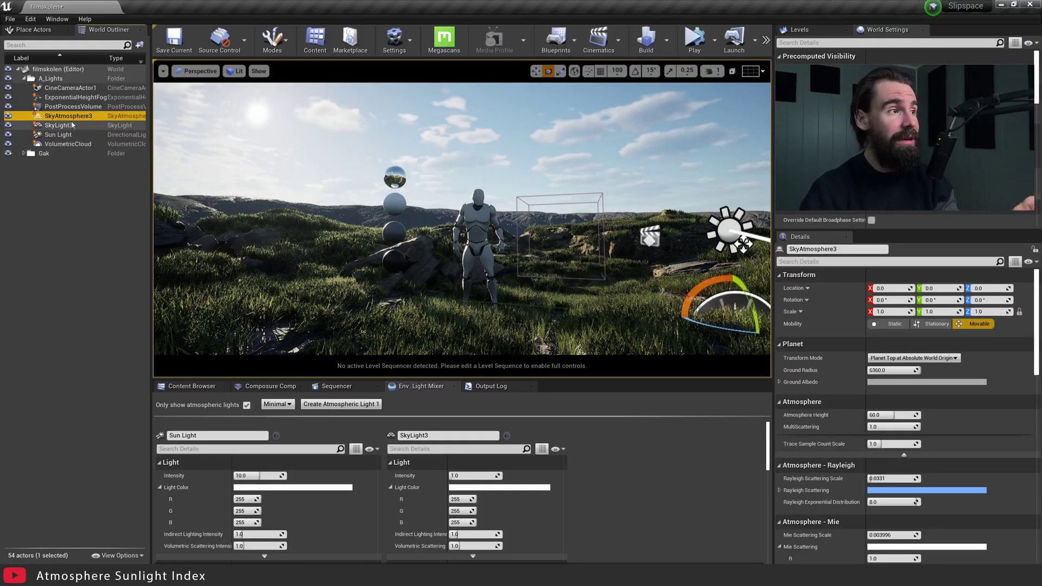
Look up the atmosphere settings of Sun Light by filtering its details for "atmosph", and clear the filter.
left_click(99, 135)
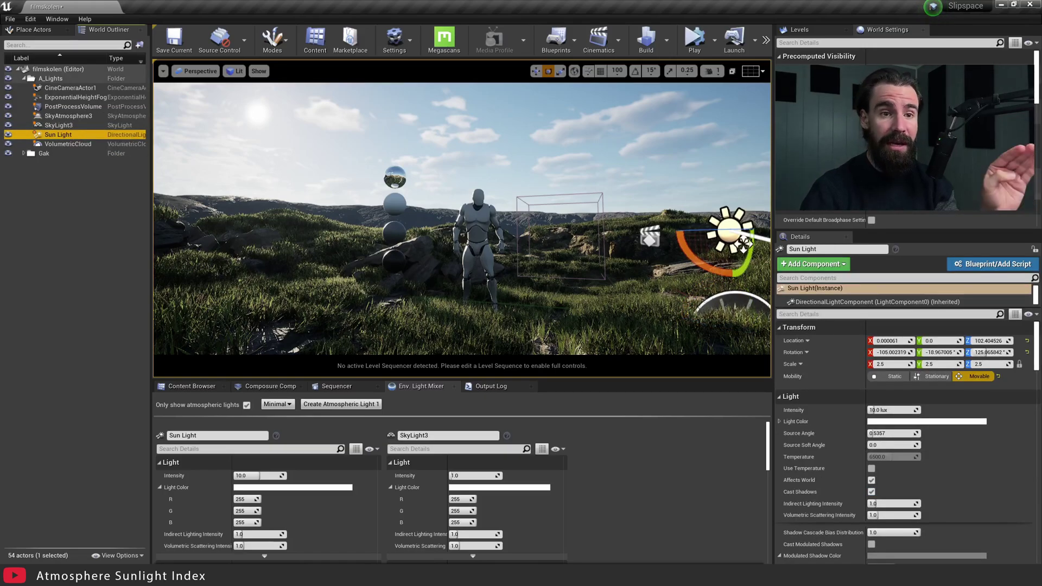
left_click(848, 314)
type("atmosph")
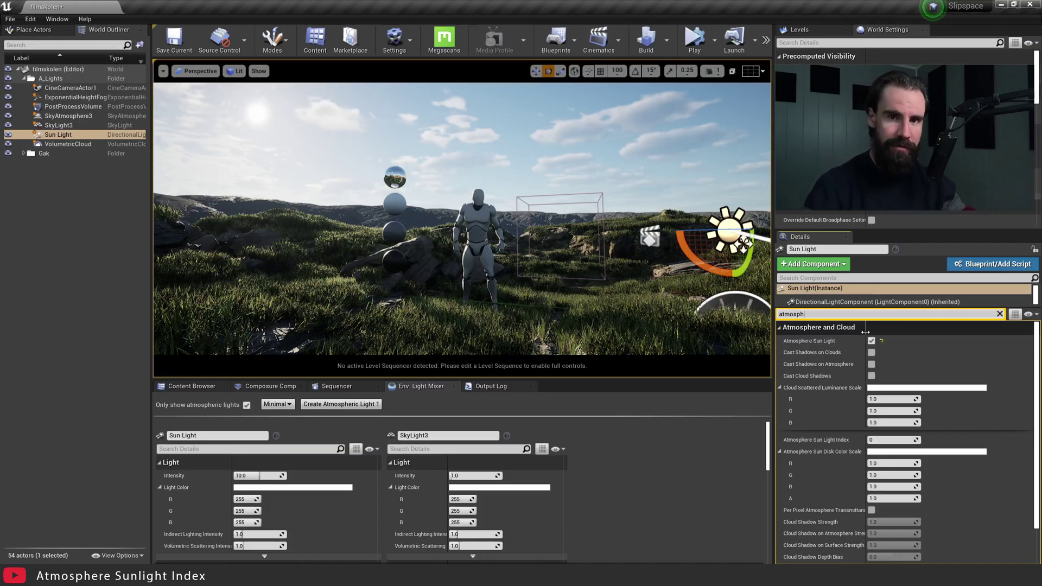
left_click(999, 315)
Duplicate the Sun Light actor to get a second directional light in the A_Lights folder.
right_click_drag(567, 189, 575, 184)
left_click(568, 188)
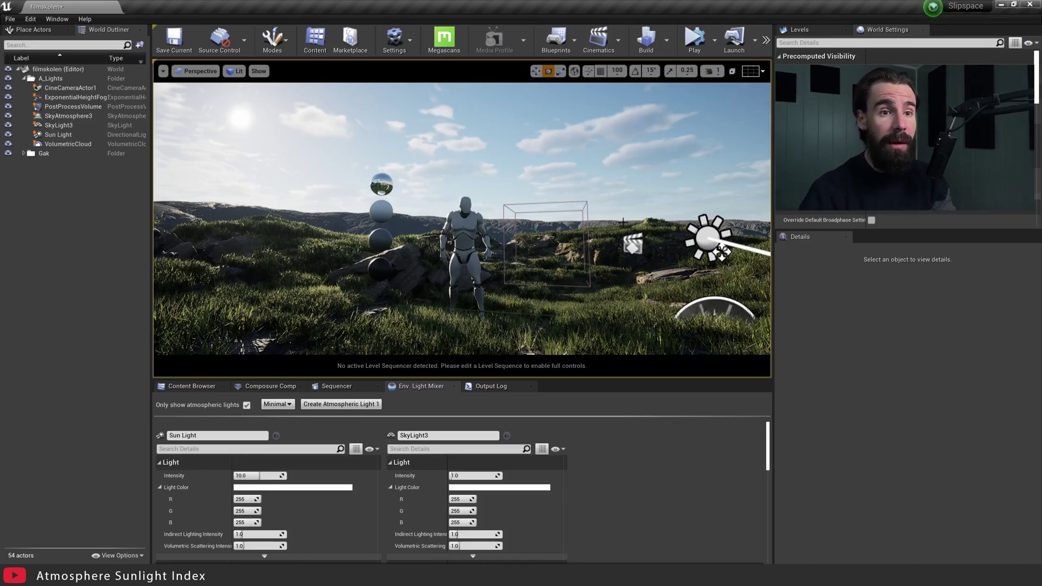
left_click(699, 223)
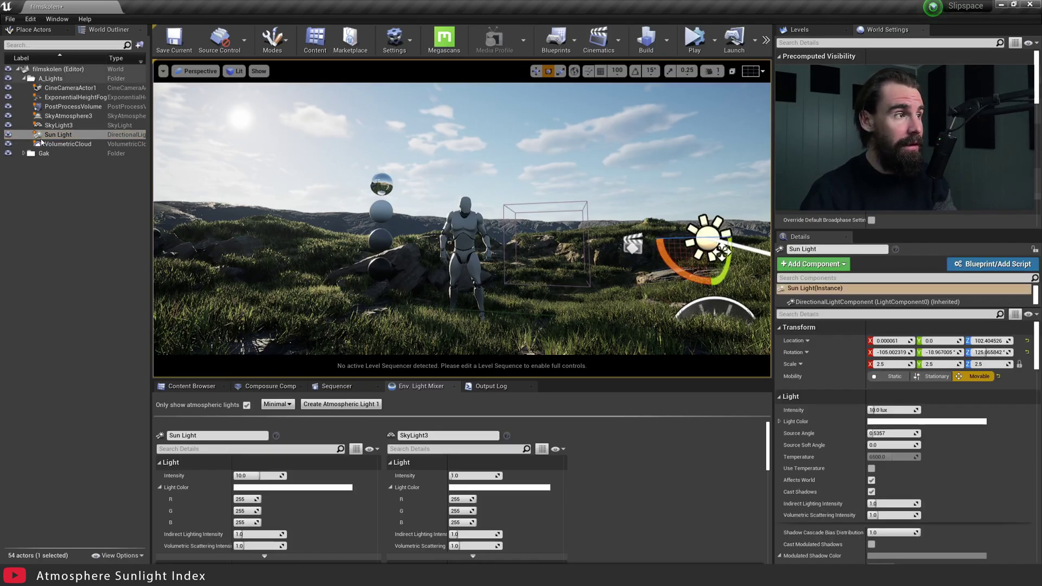
left_click(82, 135)
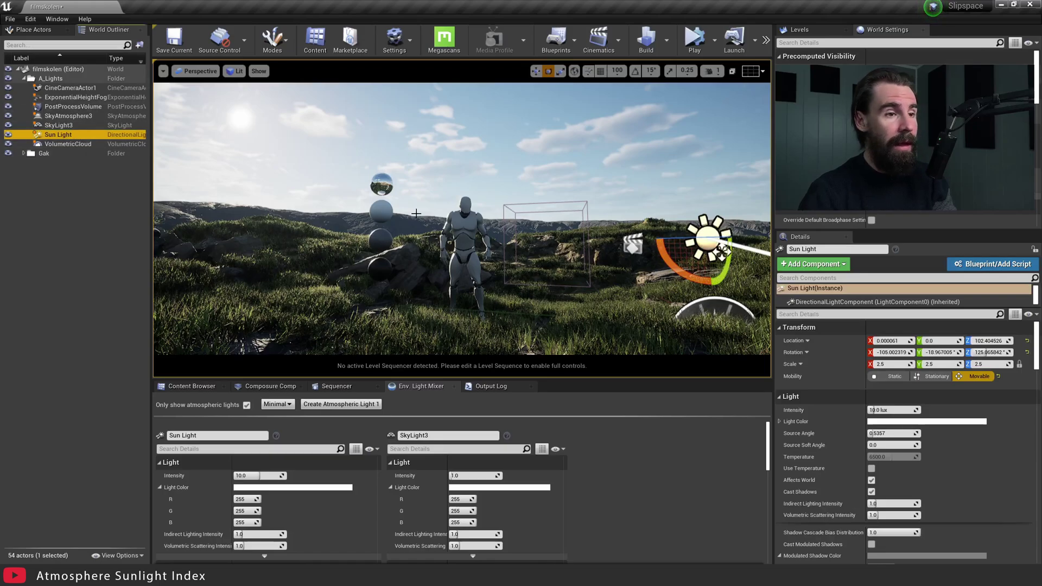
right_click_drag(417, 217, 434, 214)
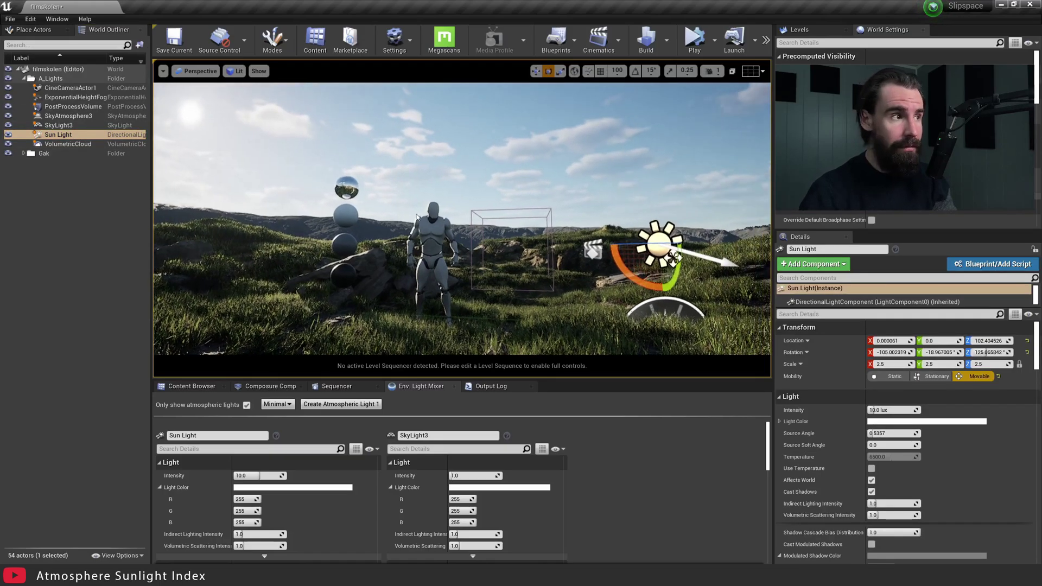
key("ctrl+w")
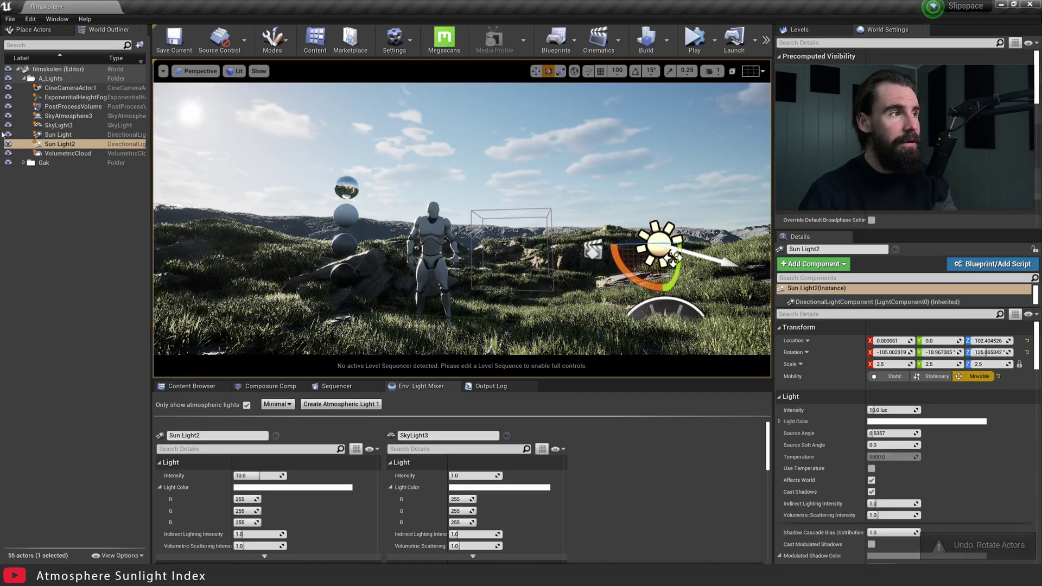
Find the index property of Sun Light2 and set its Atmosphere Sun Light Index to 1.
left_click(75, 145)
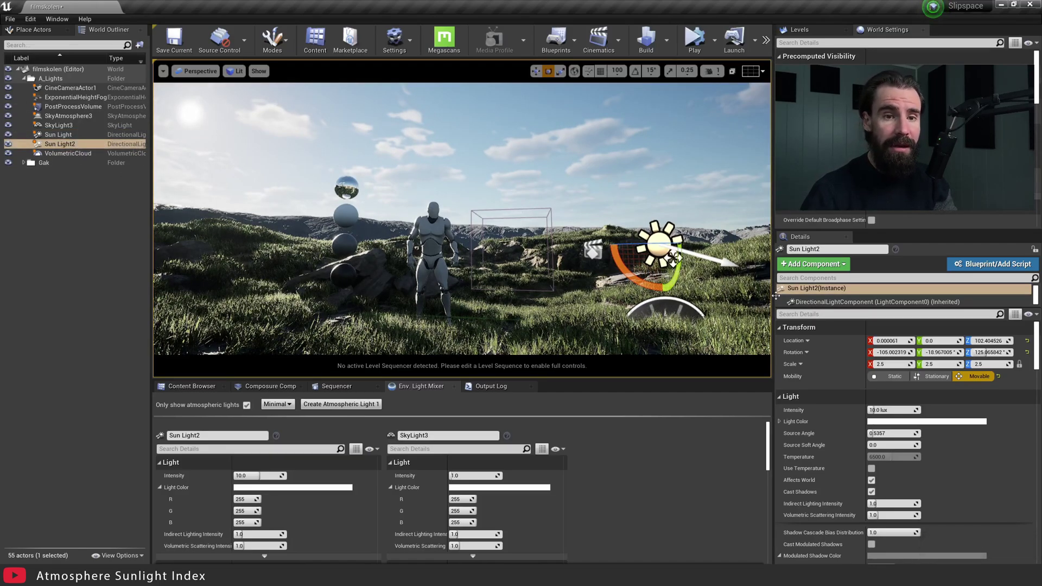
left_click(805, 314)
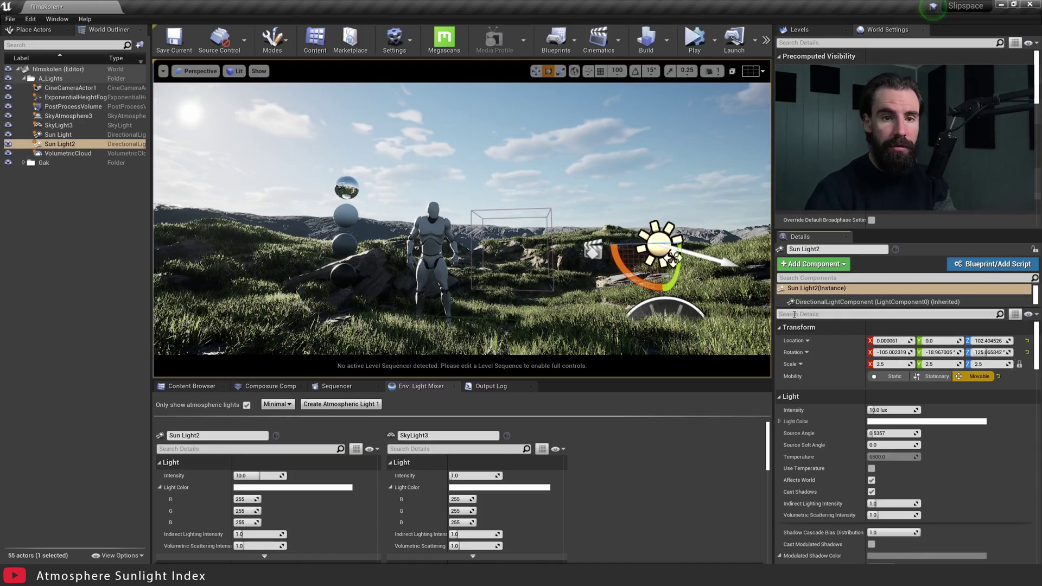
left_click(793, 314)
type("index")
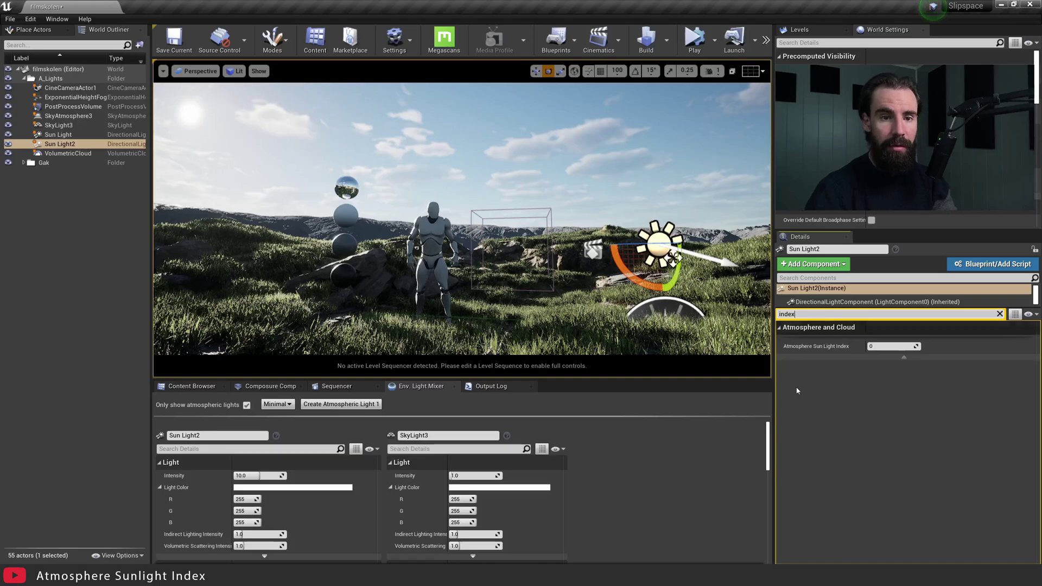
mouse_move(808, 348)
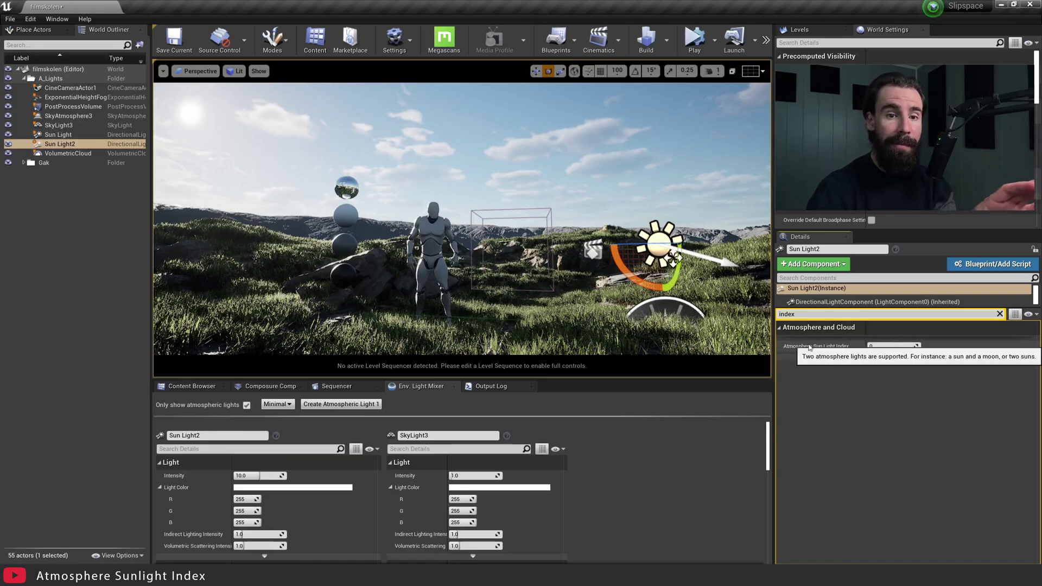
left_click(881, 346)
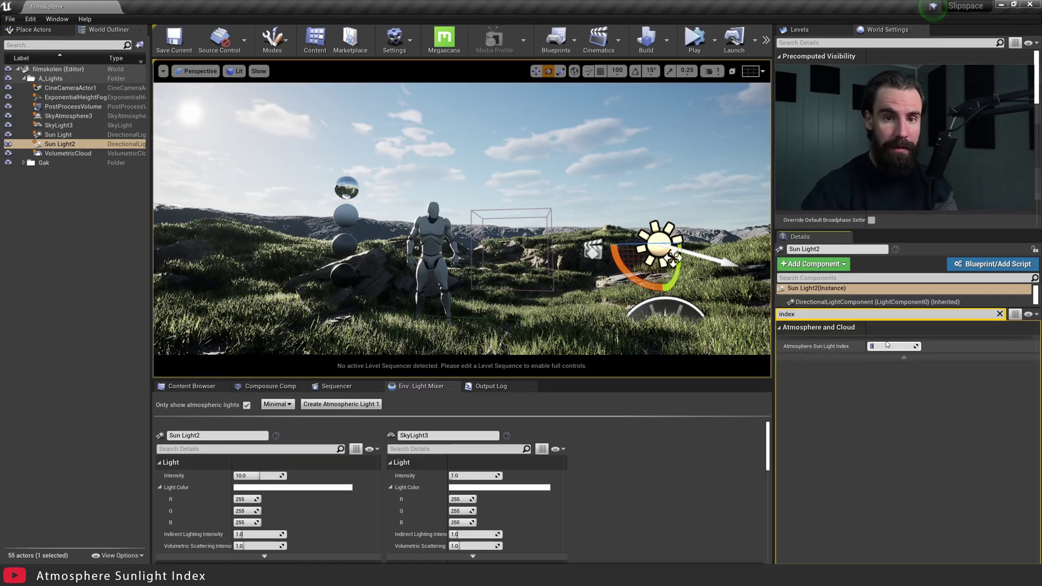
type("1")
key("Return")
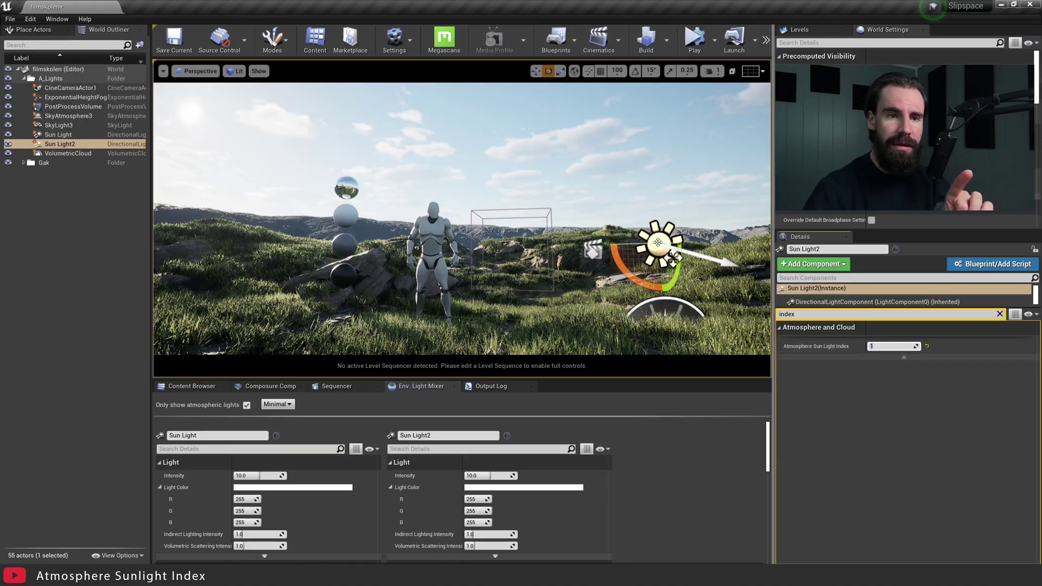
Hide Sun Light2 and lower the first sun closer to the horizon.
left_click_drag(657, 242, 365, 248)
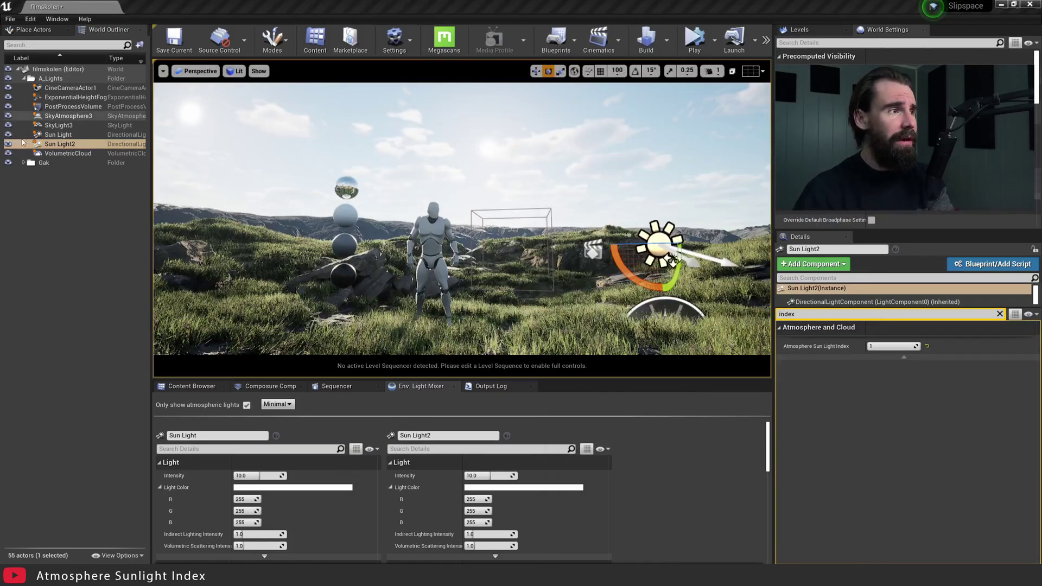
left_click(34, 144)
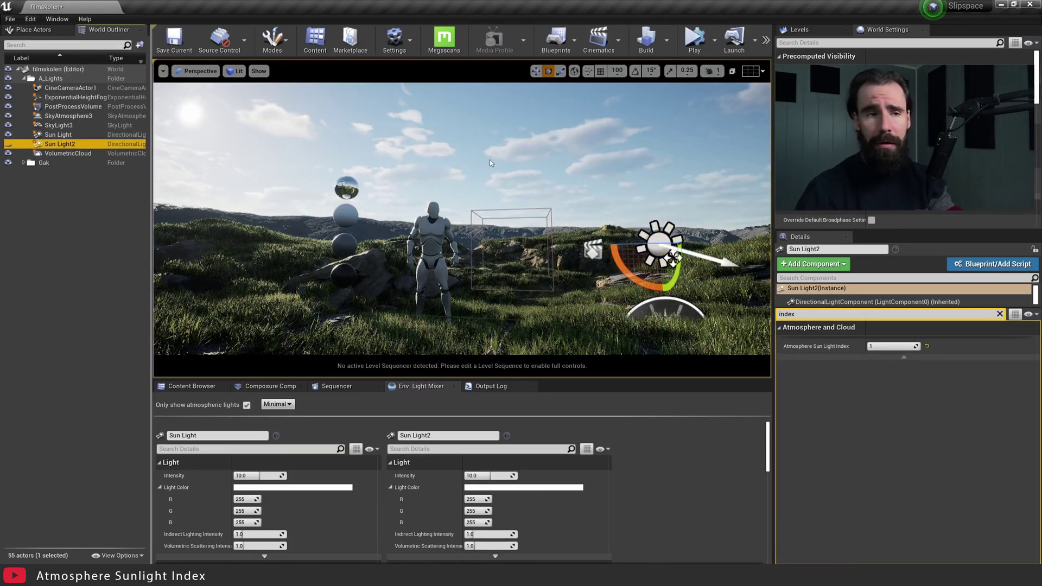
left_click(78, 117)
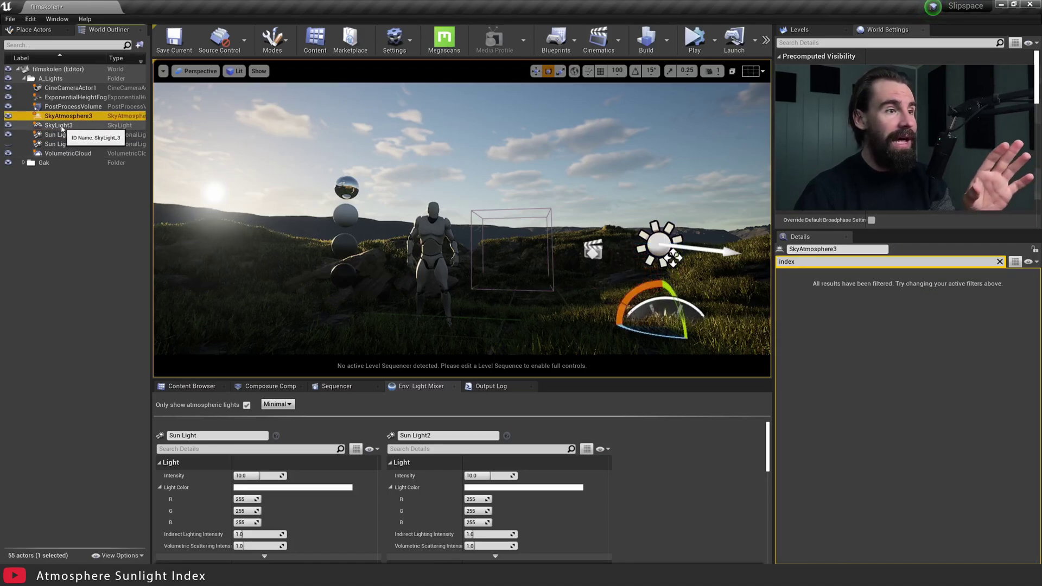
left_click(59, 125)
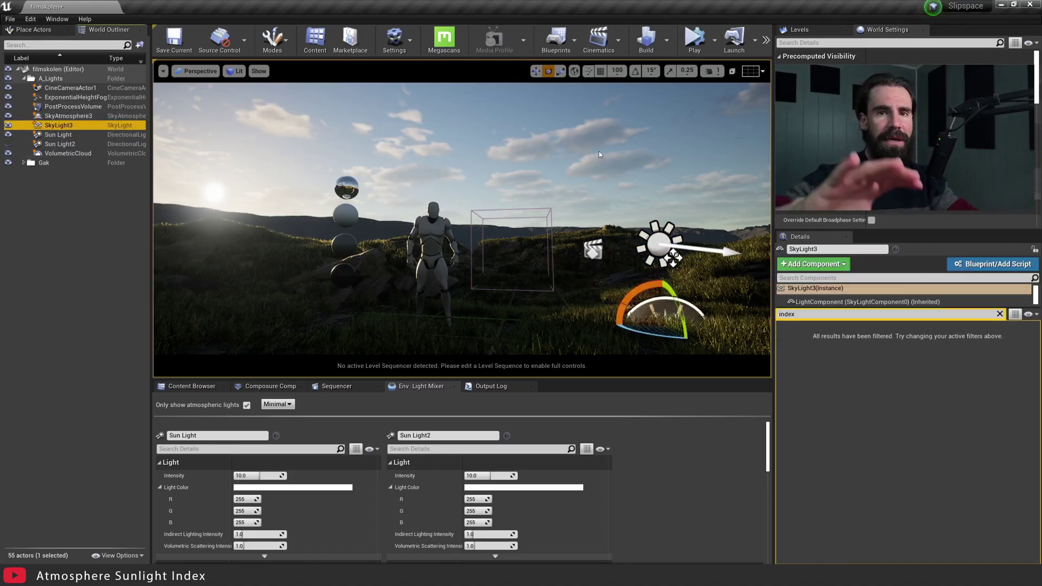
Select Sun Light and lower it down to the horizon line to create a sunset sky.
left_click(651, 241)
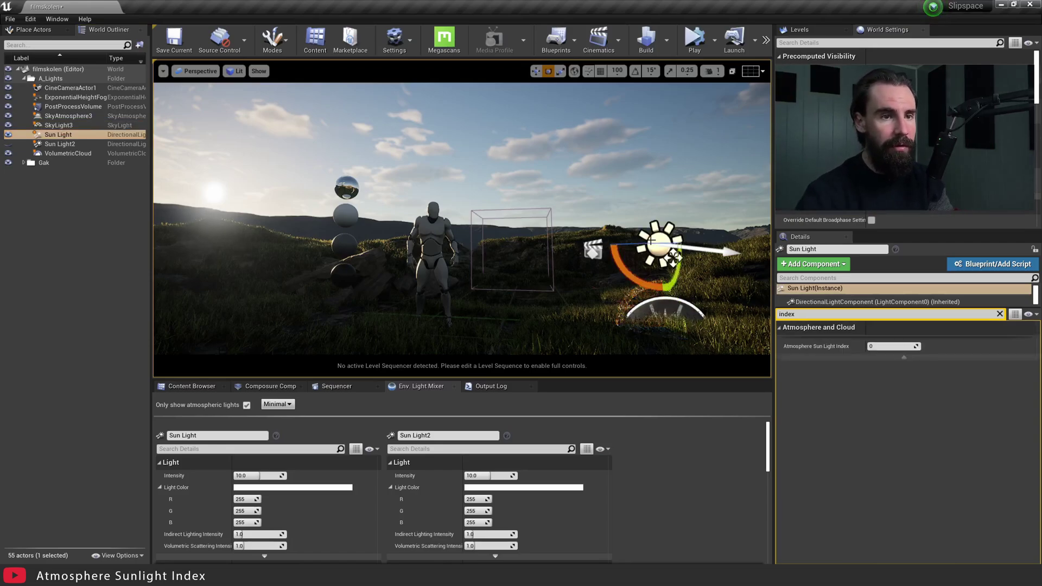
left_click_drag(679, 259, 674, 259)
key("w")
right_click_drag(673, 258, 641, 245)
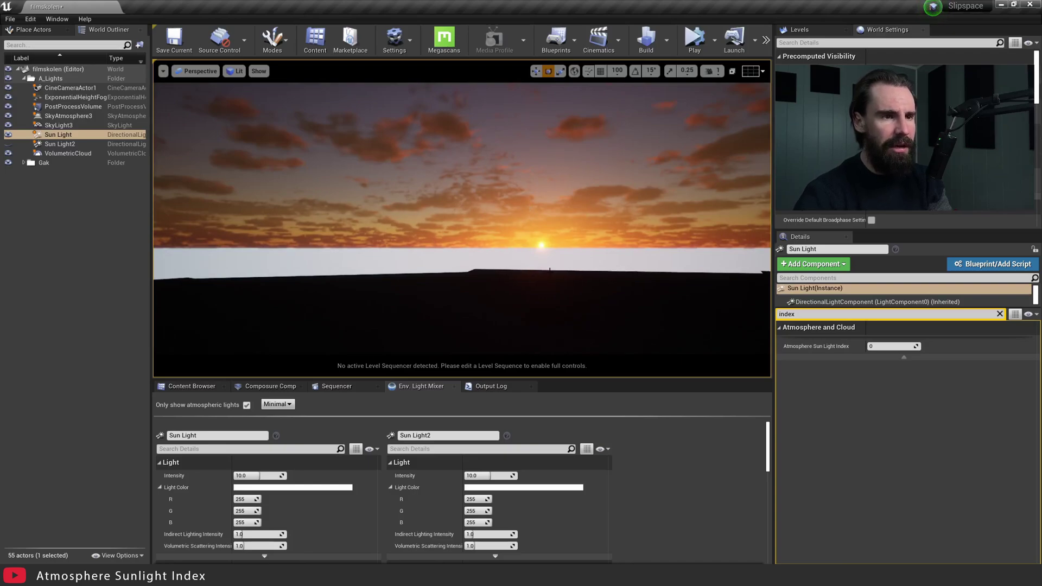
right_click_drag(641, 245, 593, 275)
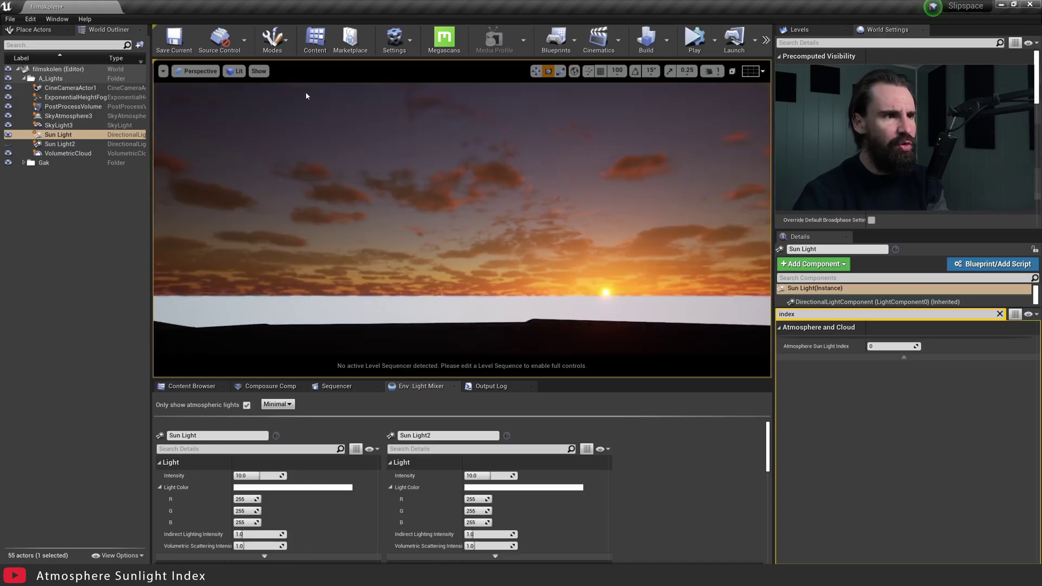
Examine the sunset sky over the terrain and compare it with the seascape reference picture in Photos.
right_click_drag(306, 96, 222, 77)
right_click_drag(676, 326, 642, 341)
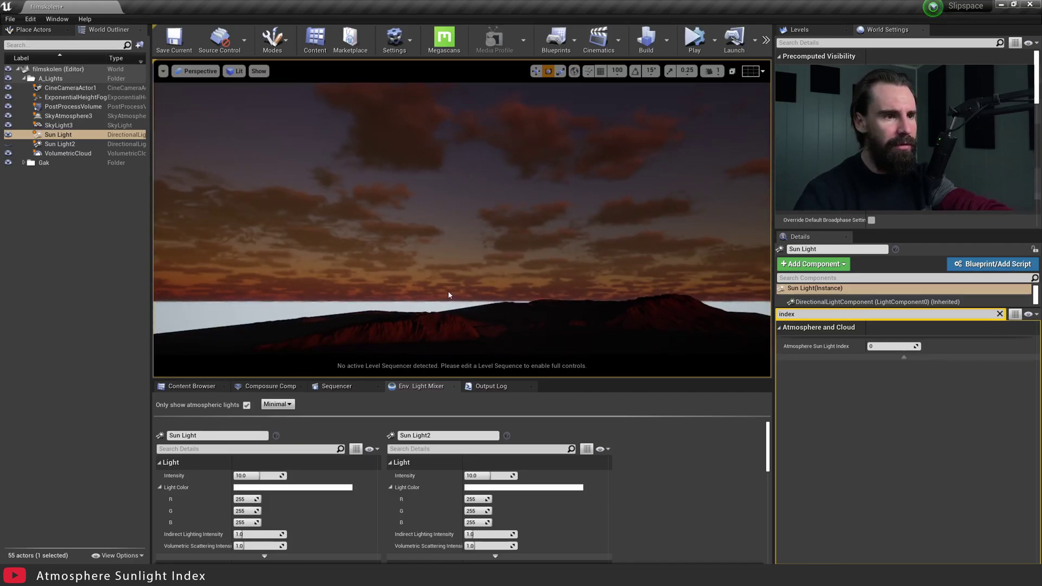
right_click_drag(400, 258, 556, 261)
right_click_drag(388, 262, 352, 257)
key("alt+Tab")
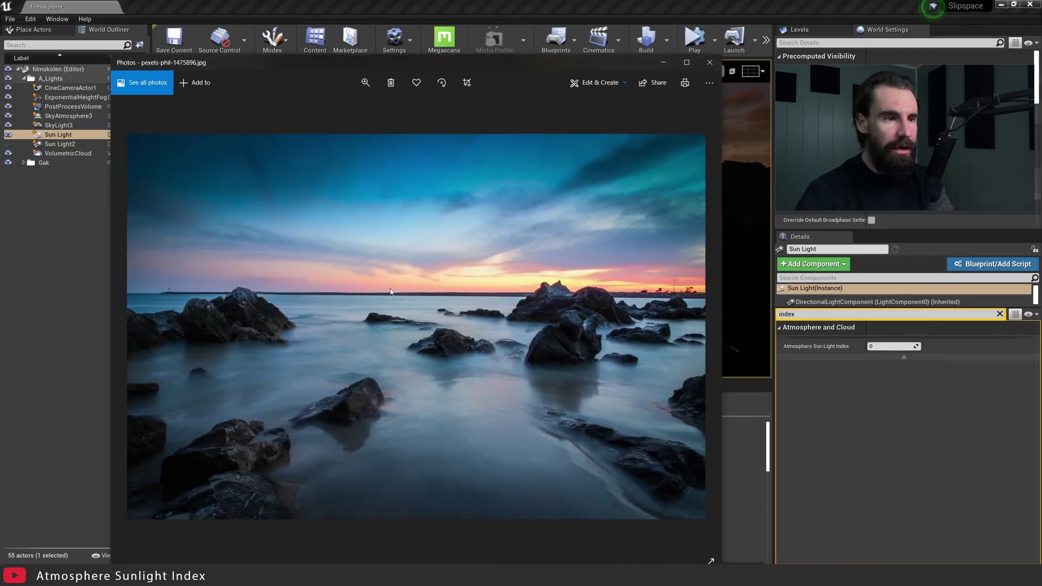
key("alt+Tab")
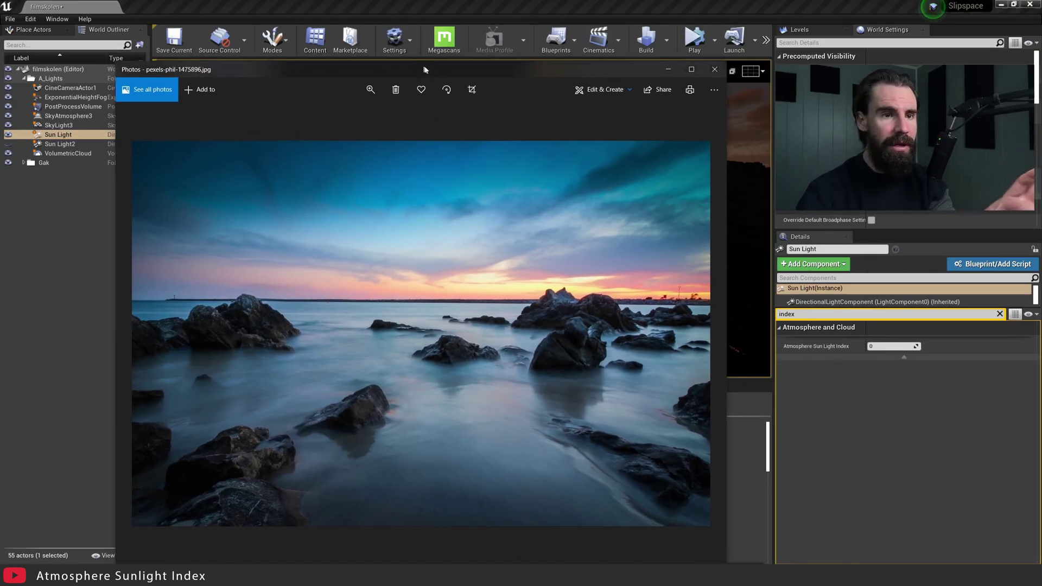
Deselect the sun and examine the dusk lighting around the mannequin, the reference spheres and the clouds.
right_click_drag(365, 211, 386, 172)
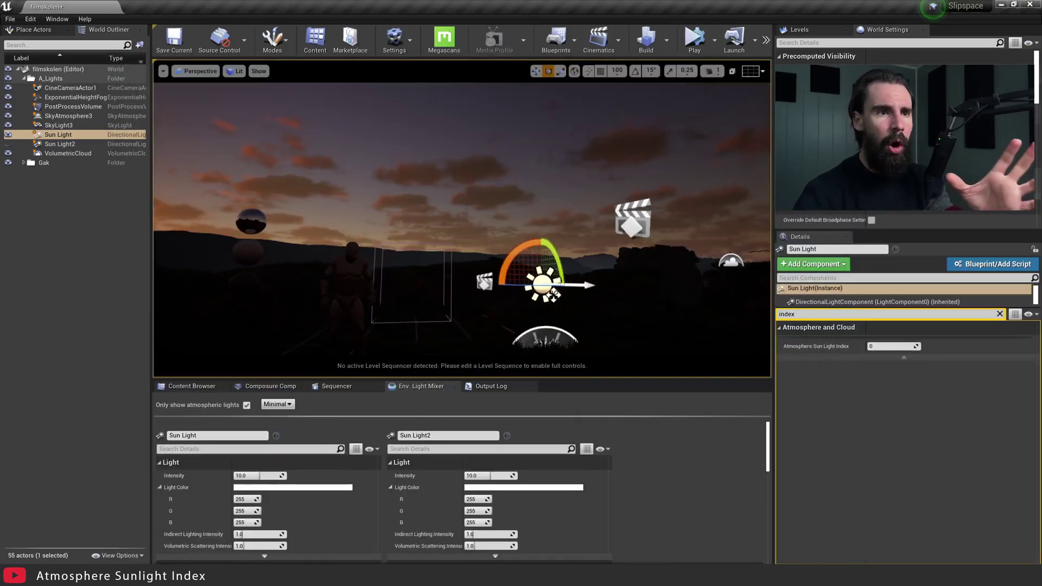
key("Escape")
right_click_drag(503, 282, 480, 279)
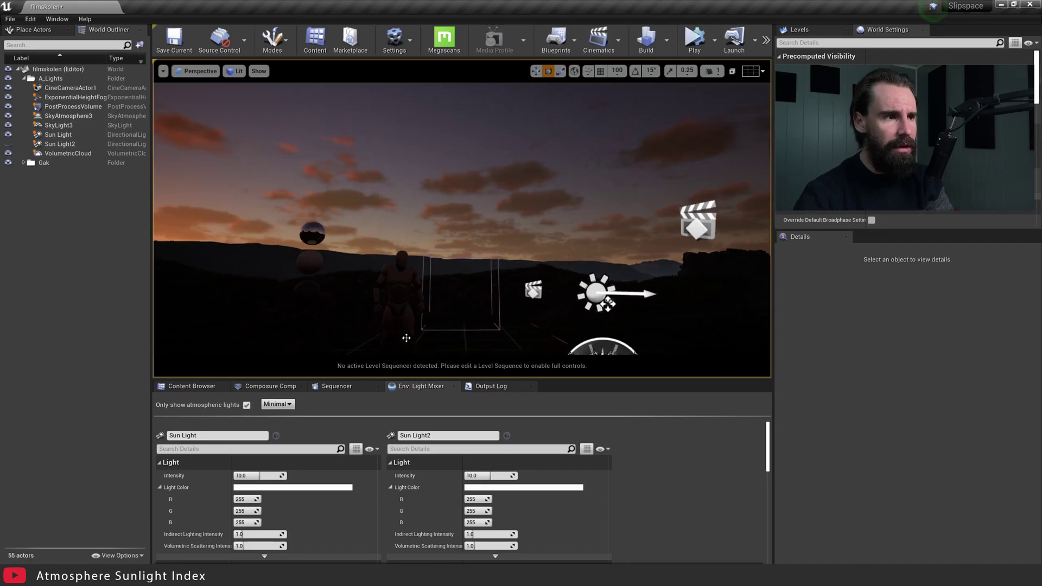
key("e")
right_click_drag(405, 338, 428, 344)
key("q")
key("d")
key("w")
key("a")
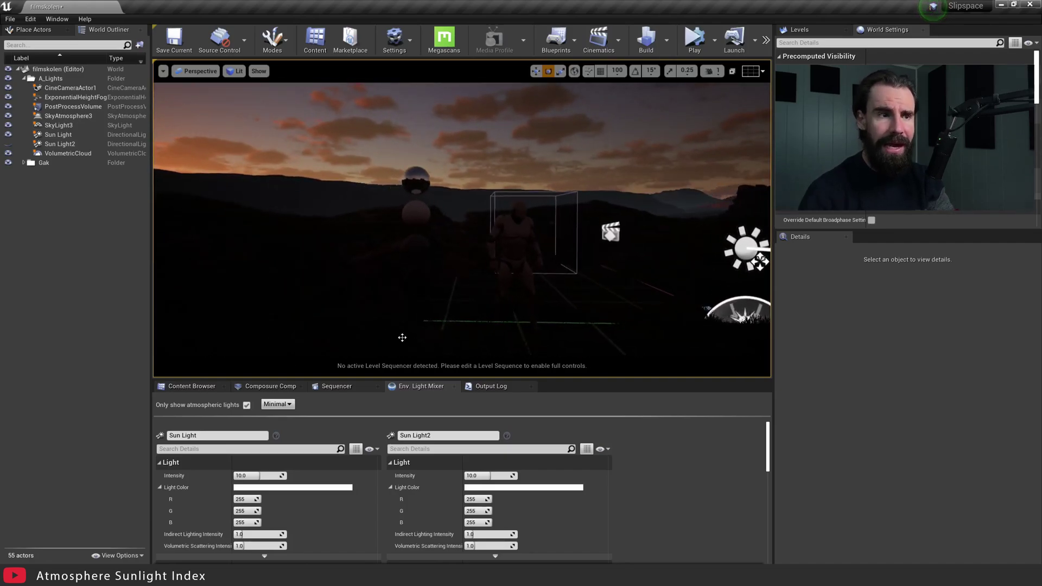
right_click_drag(617, 176, 596, 176)
key("d")
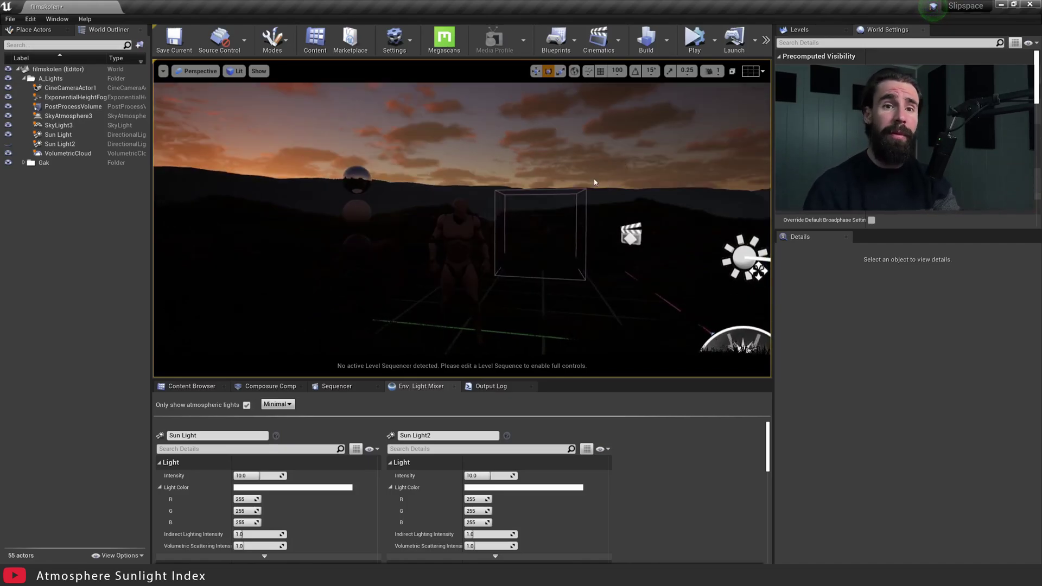
mouse_move(565, 153)
right_mouse_down()
mouse_move(566, 125)
mouse_move(565, 162)
mouse_move(564, 150)
right_mouse_up()
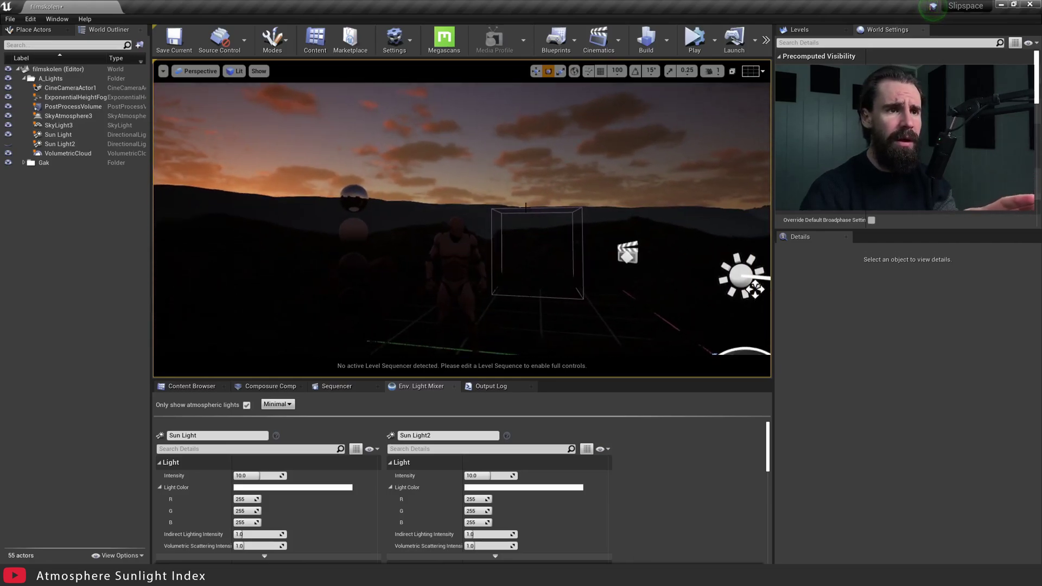
Select the PostProcessVolume and filter its details for "white" to find the white balance settings.
key("ctrl+z")
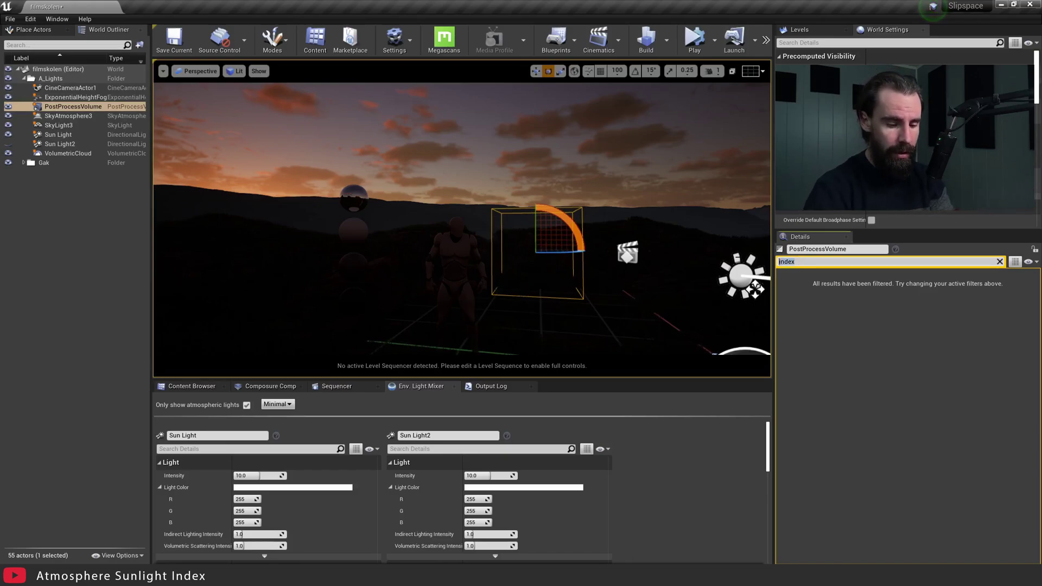
type("white")
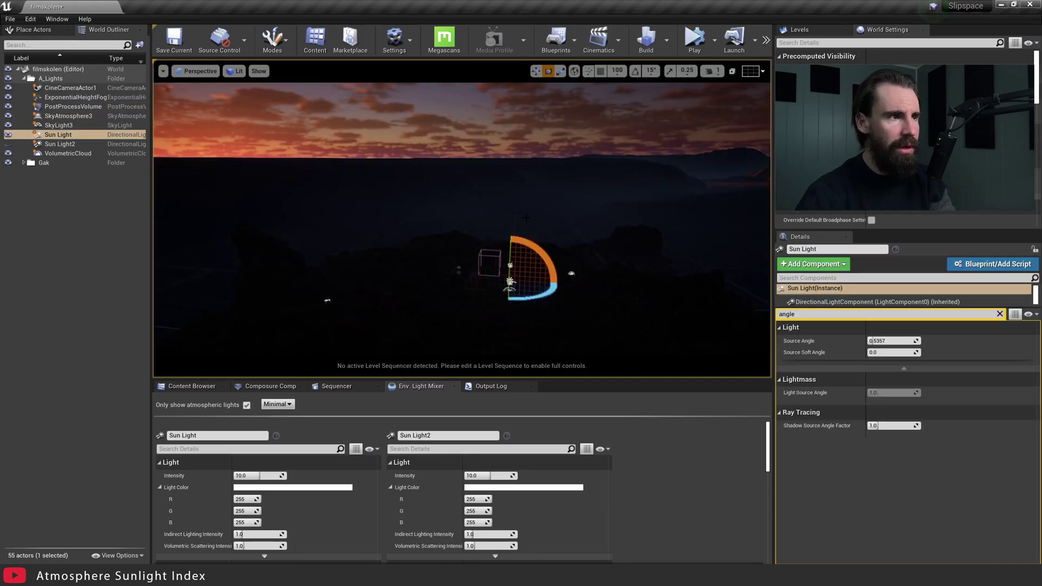
Set the Sun Light's intensity to 50 lux.
right_click_drag(269, 156, 347, 142)
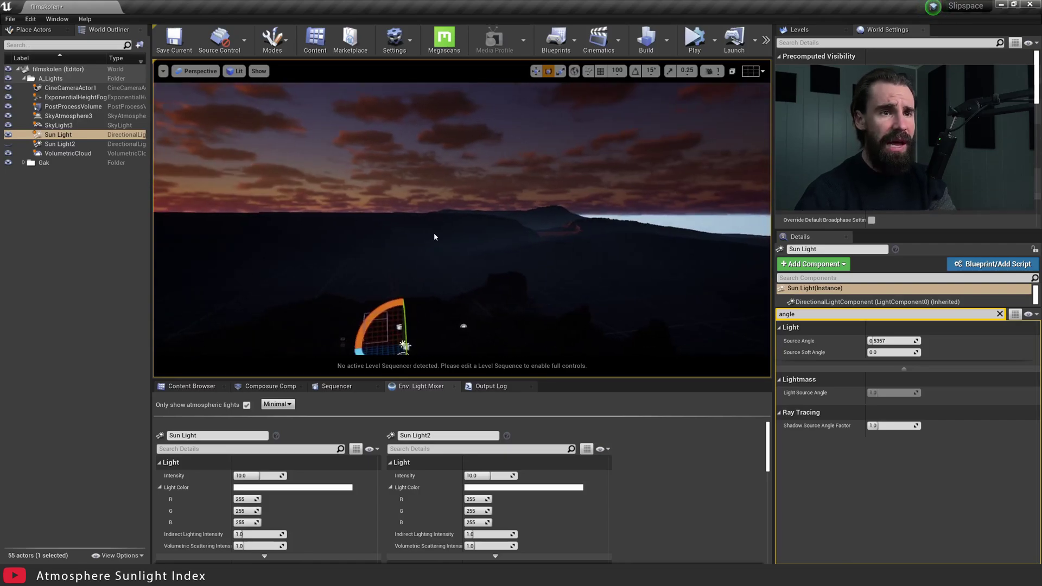
left_click(434, 235)
right_click_drag(408, 236, 488, 242)
key("w")
left_click(627, 236)
left_click(889, 410)
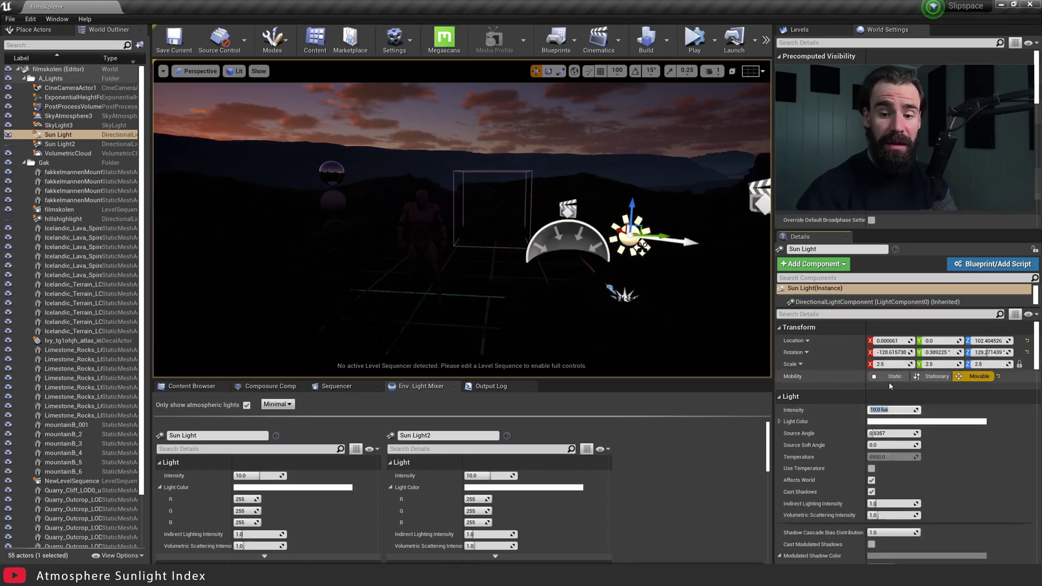
type("50")
key("Return")
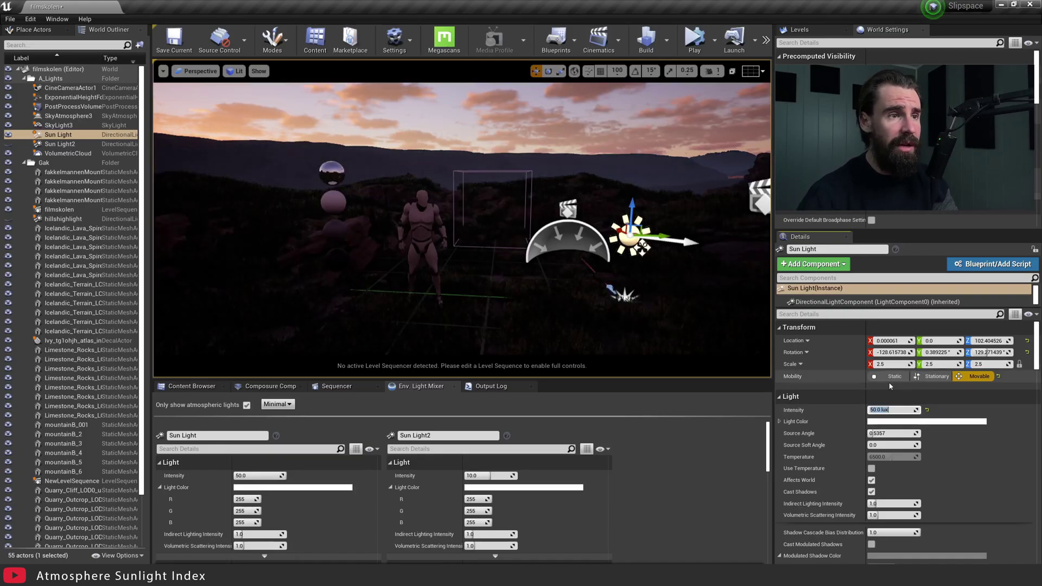
Select SkyLight3 and set its Intensity Scale to 3.
right_click_drag(461, 217, 408, 234)
key("Escape")
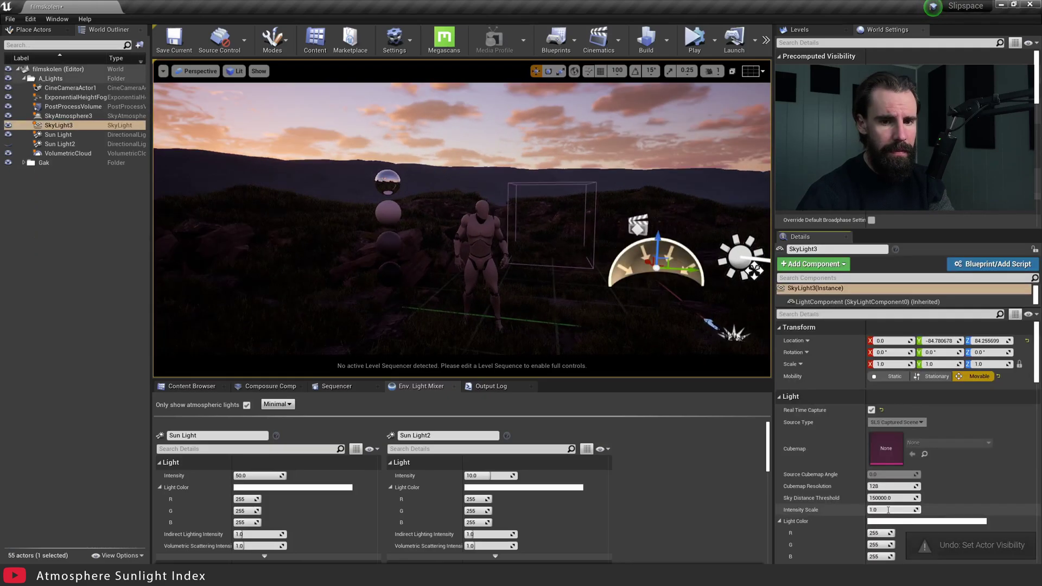
left_click(890, 509)
right_click_drag(547, 290, 563, 288)
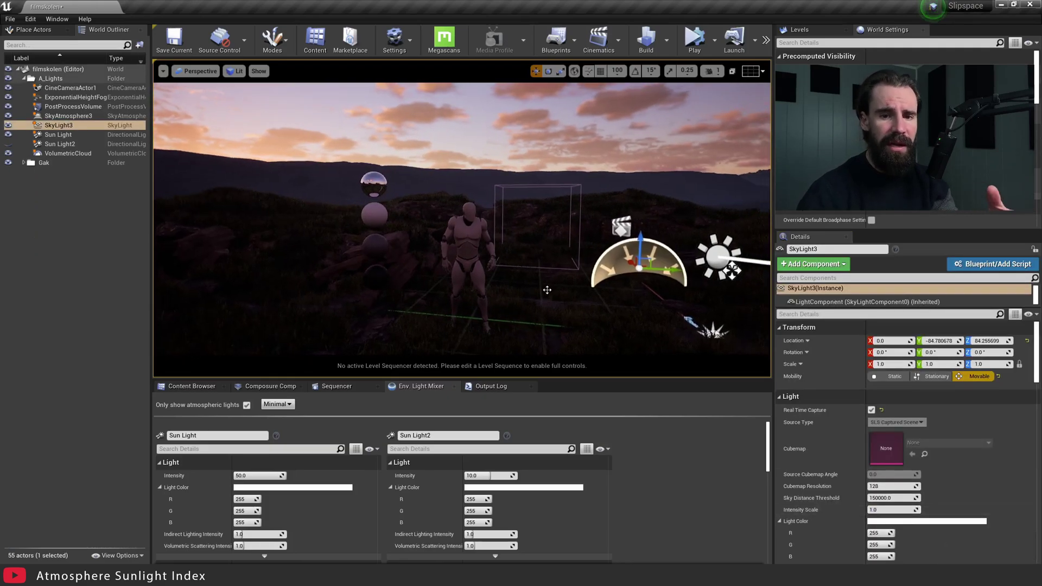
left_click(896, 509)
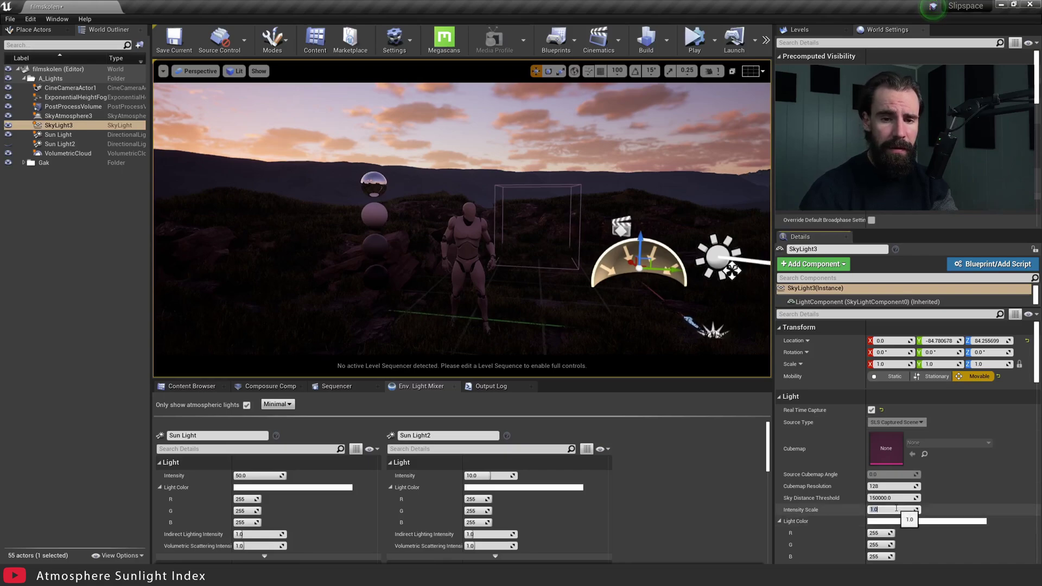
type("3")
key("Return")
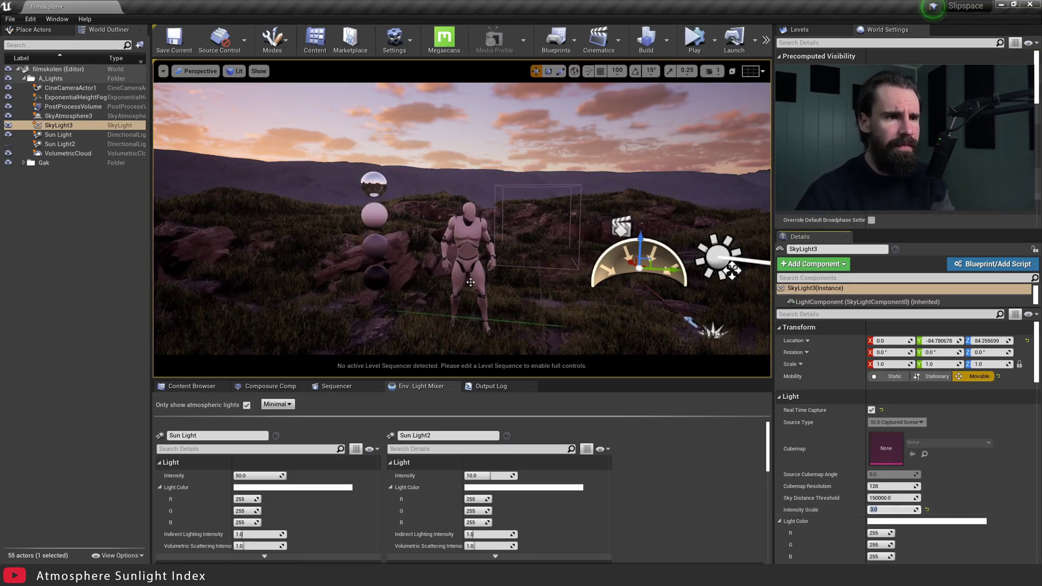
Examine how the brighter sky light affects the mannequin, the reference spheres, the terrain and the clouds.
right_click_drag(514, 158, 491, 143)
left_click(513, 158)
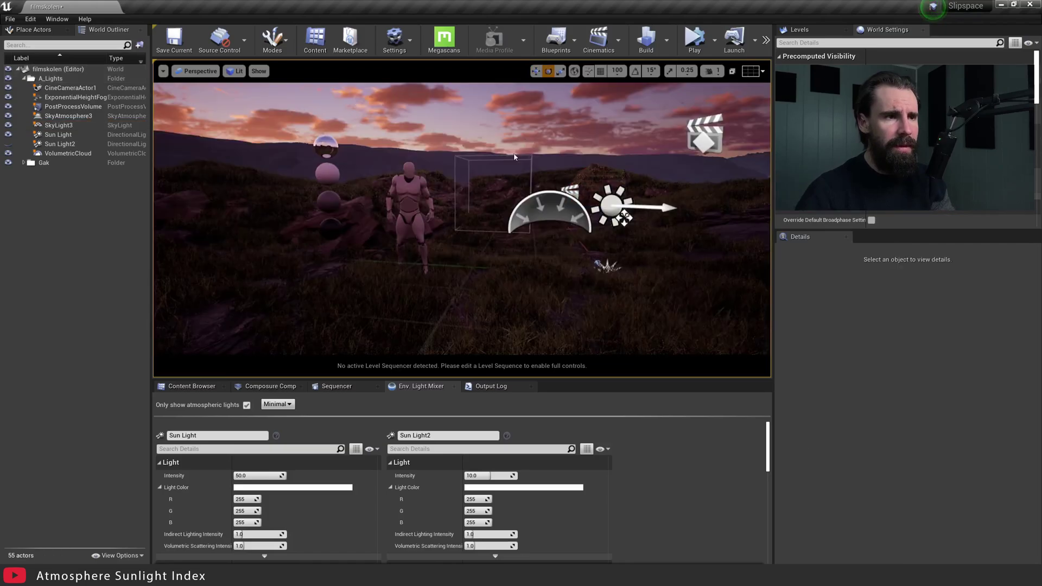
right_click_drag(513, 158, 475, 130)
key("w")
key("s")
left_click(586, 239)
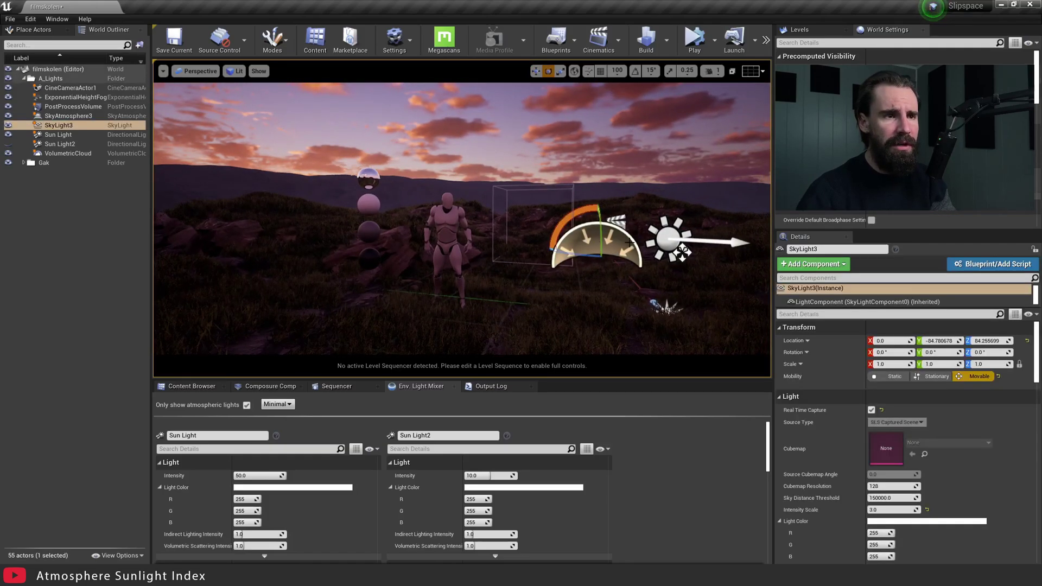
left_click_drag(527, 281, 522, 278)
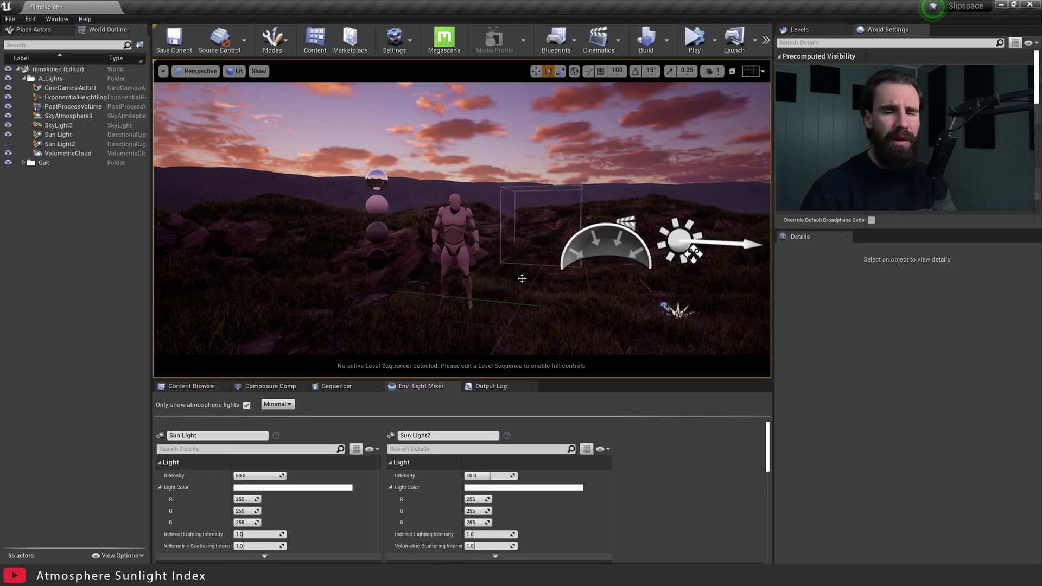
key("a")
key("w")
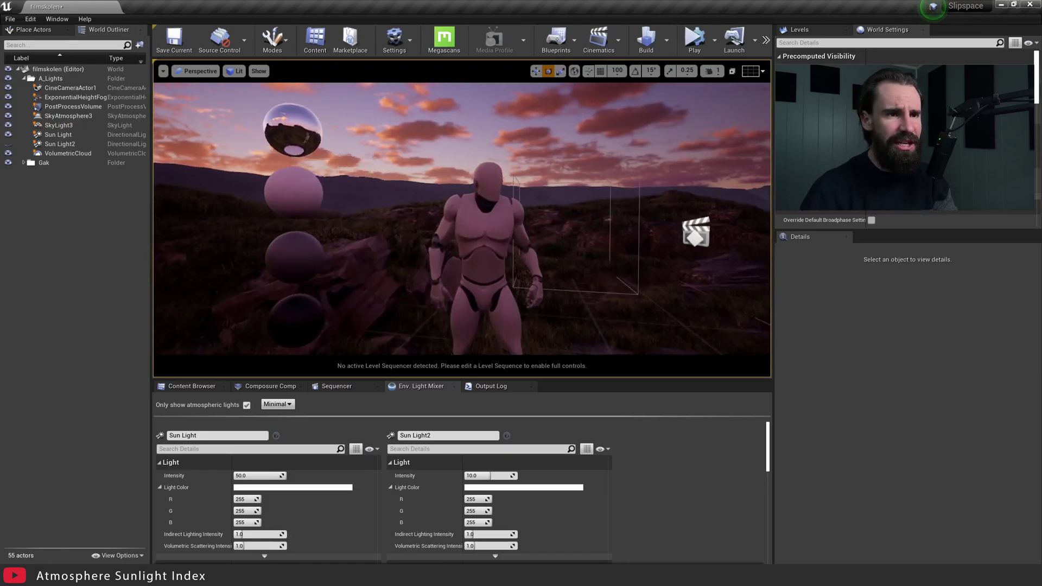
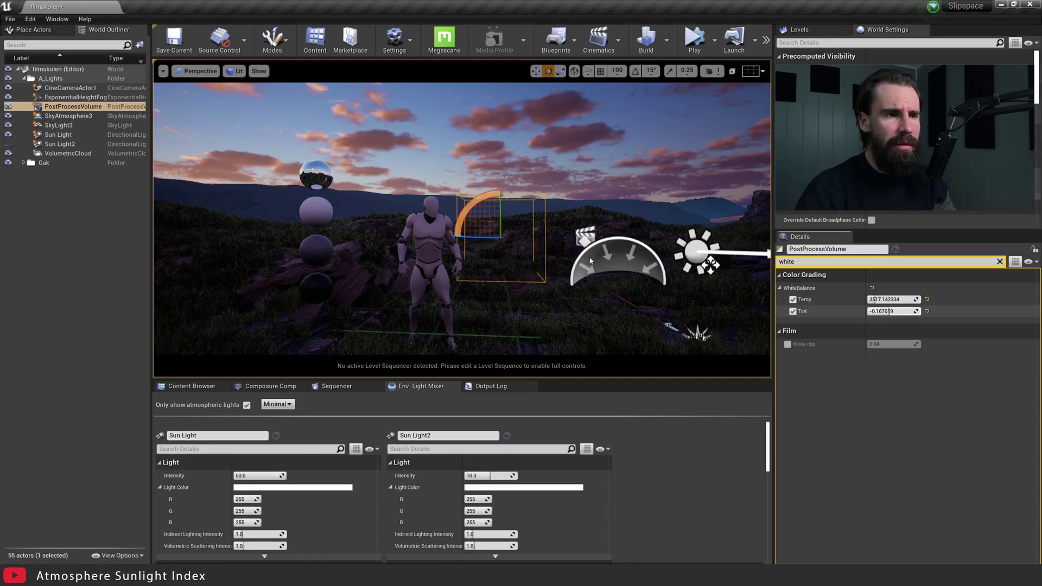
Deselect the PostProcessVolume, examine the scene's color balance and compare it with the seascape reference picture in Photos.
right_click_drag(590, 261, 521, 259)
left_click(473, 178)
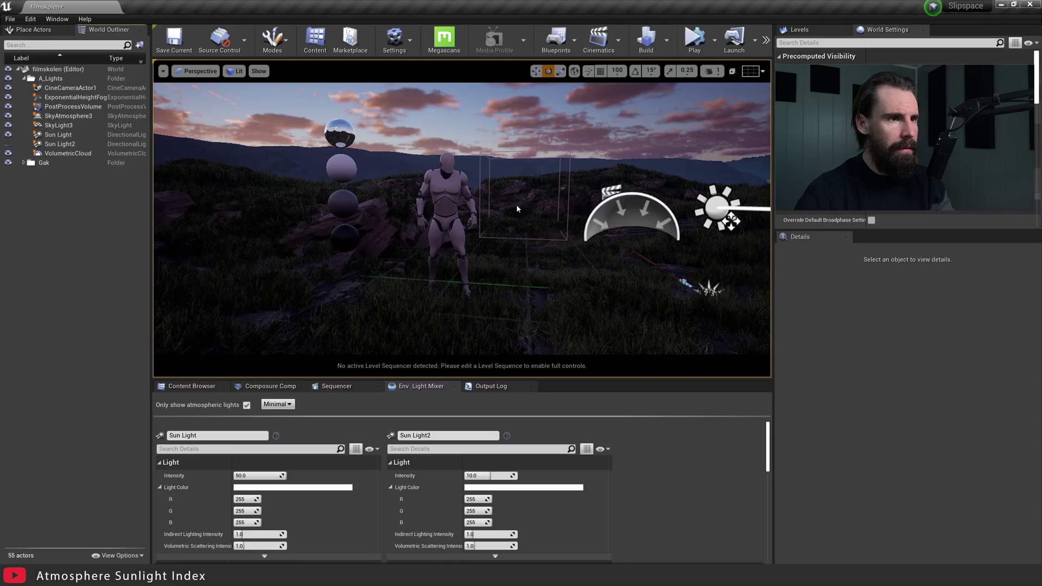
right_click_drag(516, 204, 511, 193)
key("w")
key("s")
key("a")
left_click_drag(735, 87, 513, 32)
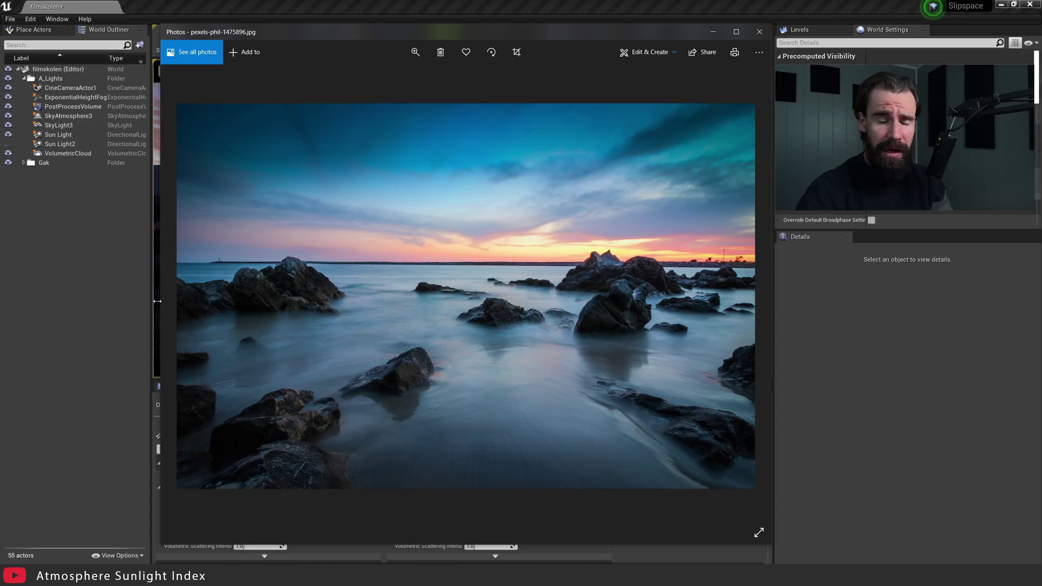
right_click_drag(155, 301, 162, 302)
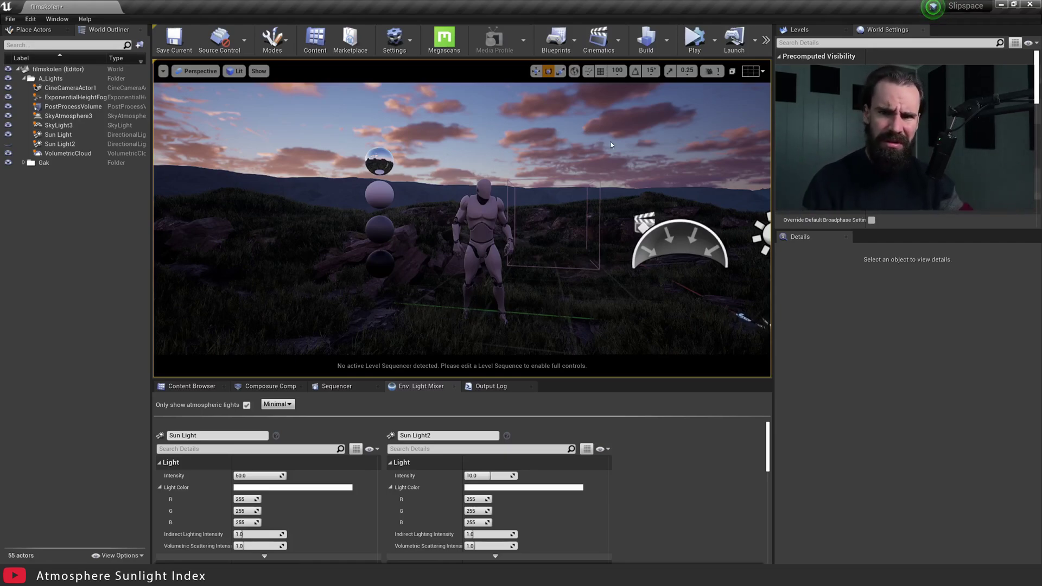
Unhide Sun Light2 and rename it indirectLight.
left_click(7, 144)
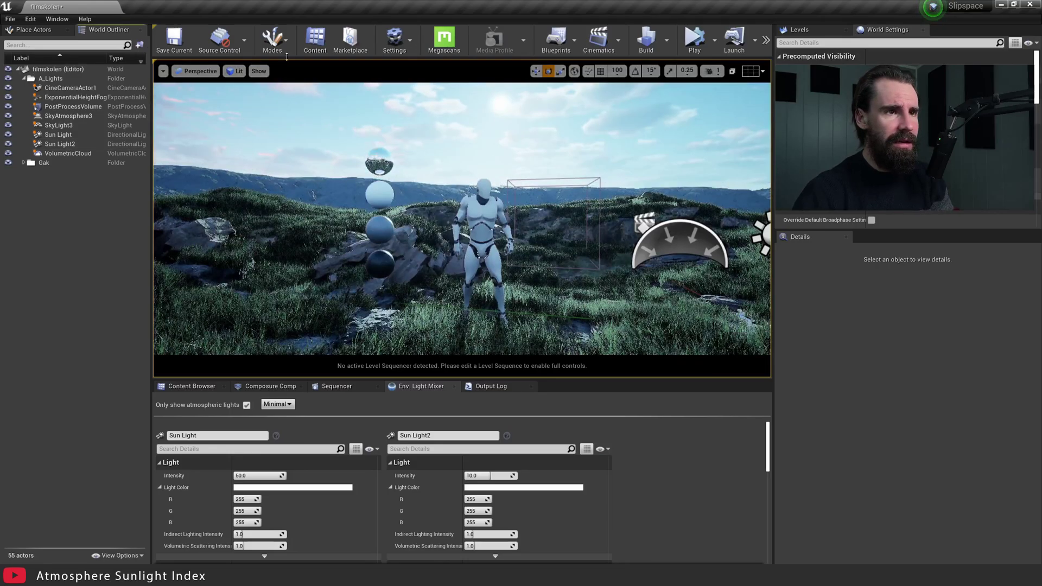
mouse_move(453, 222)
right_mouse_down()
mouse_move(463, 220)
mouse_move(457, 231)
right_mouse_up()
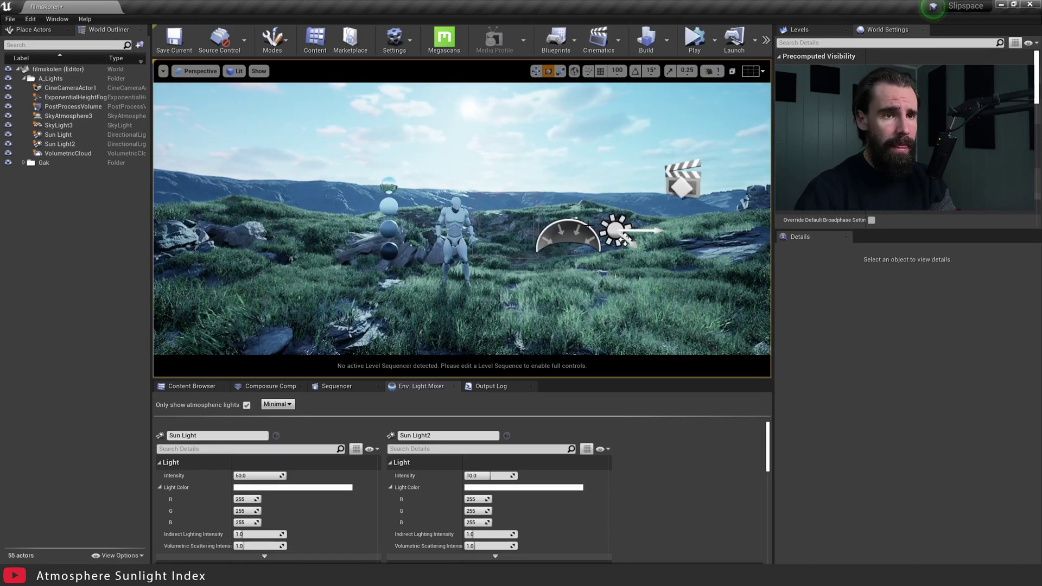
left_click(63, 144)
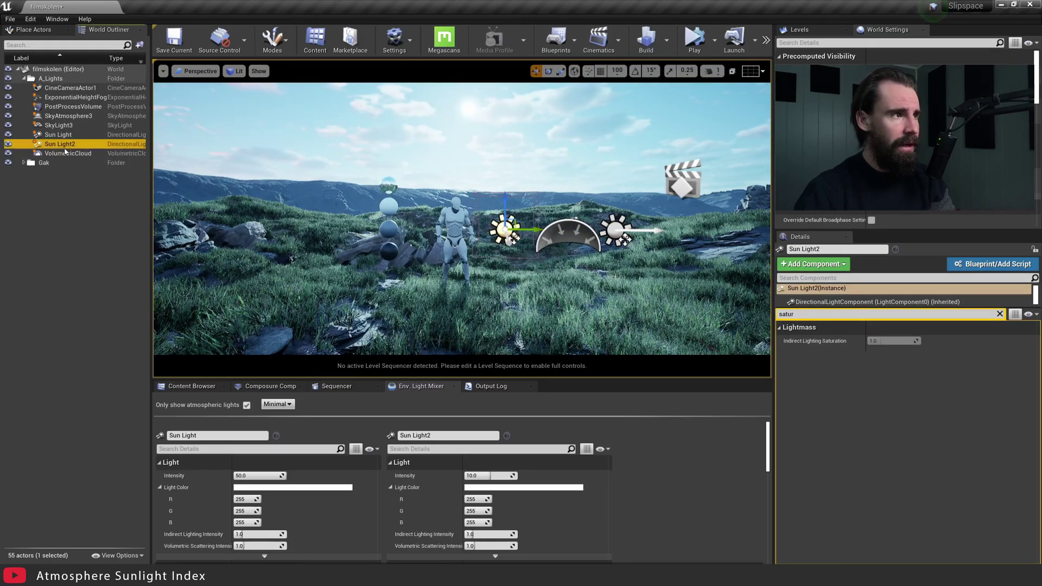
left_click(65, 145)
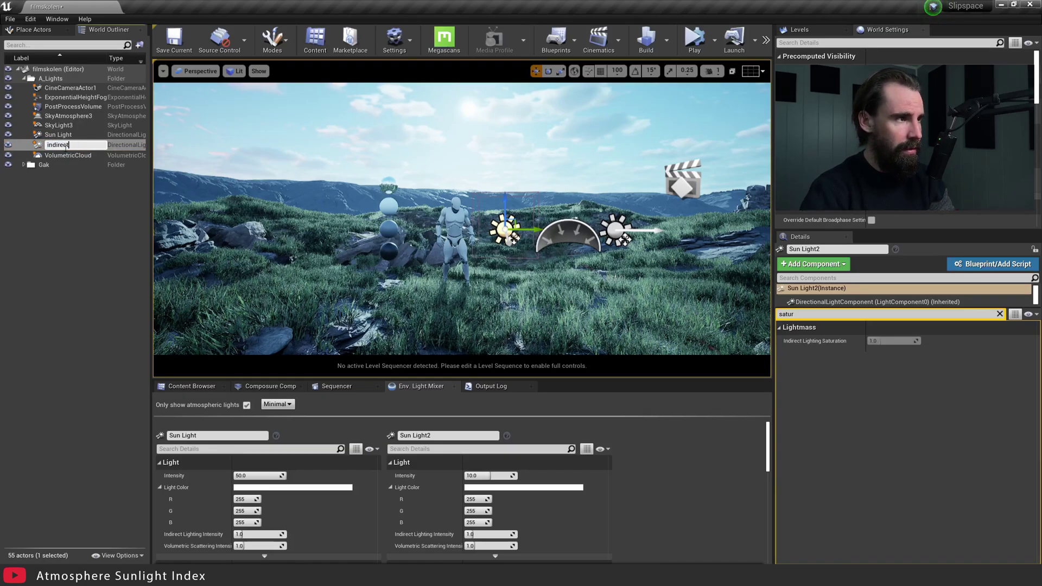
type("indirectLight")
key("Return")
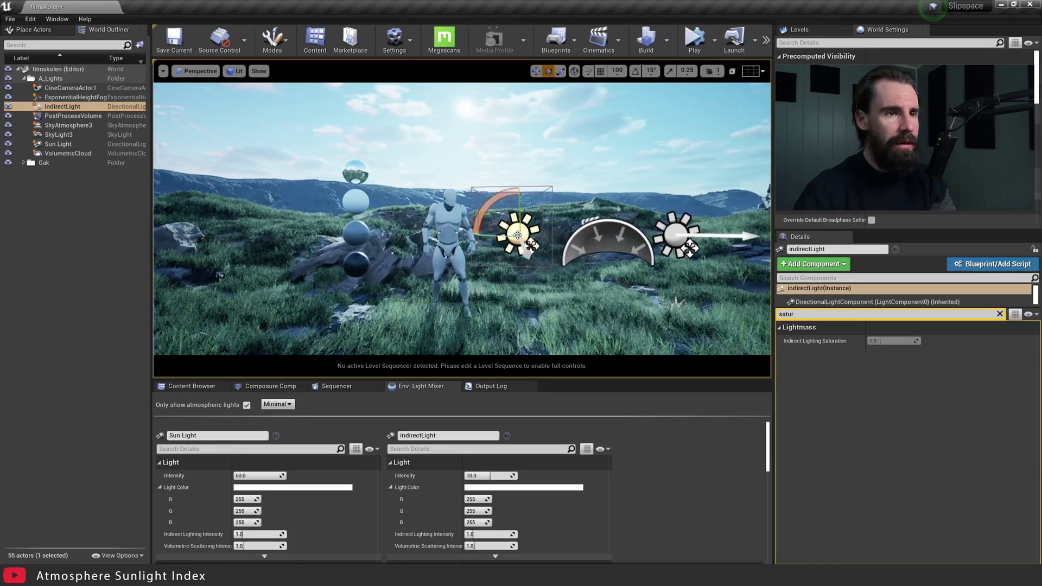
Rotate indirectLight so that it shines onto the mannequin and the reference spheres from the front side.
left_click_drag(517, 235, 453, 235)
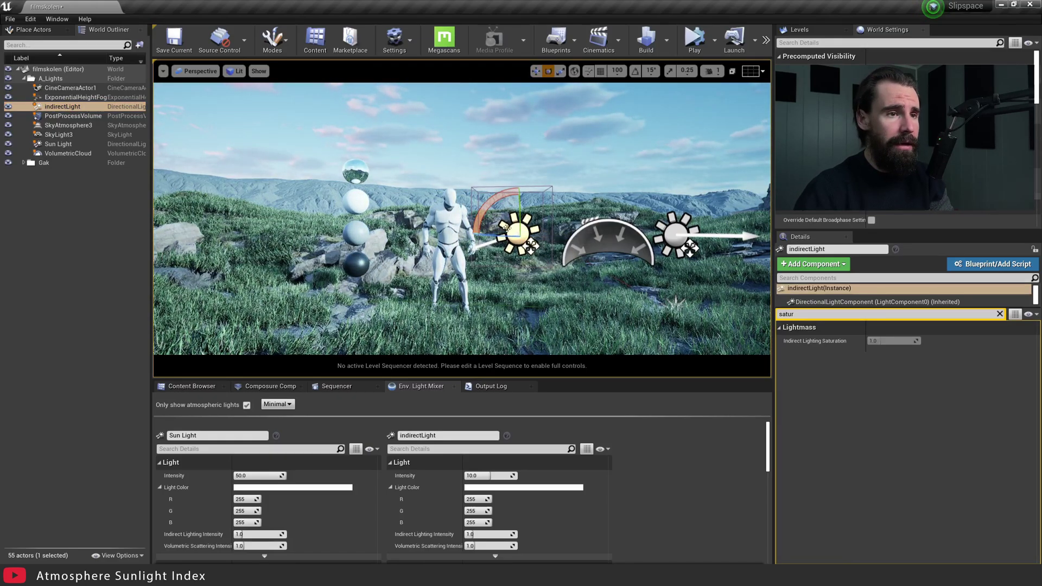
right_click_drag(506, 229, 543, 228)
left_click_drag(449, 233, 414, 245)
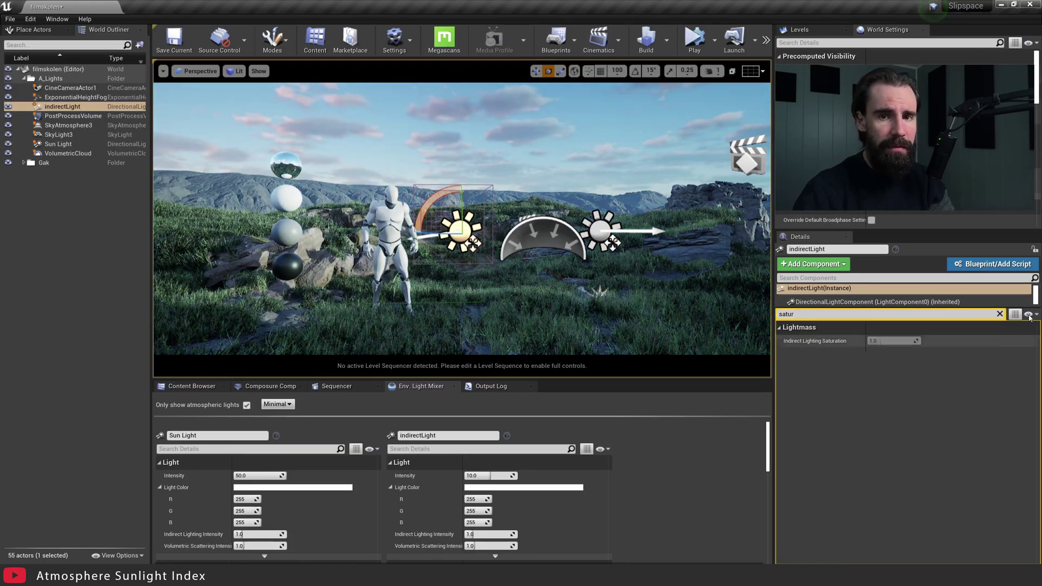
Find the Lighting Channels of indirectLight and disable Channel 0.
left_click(1000, 314)
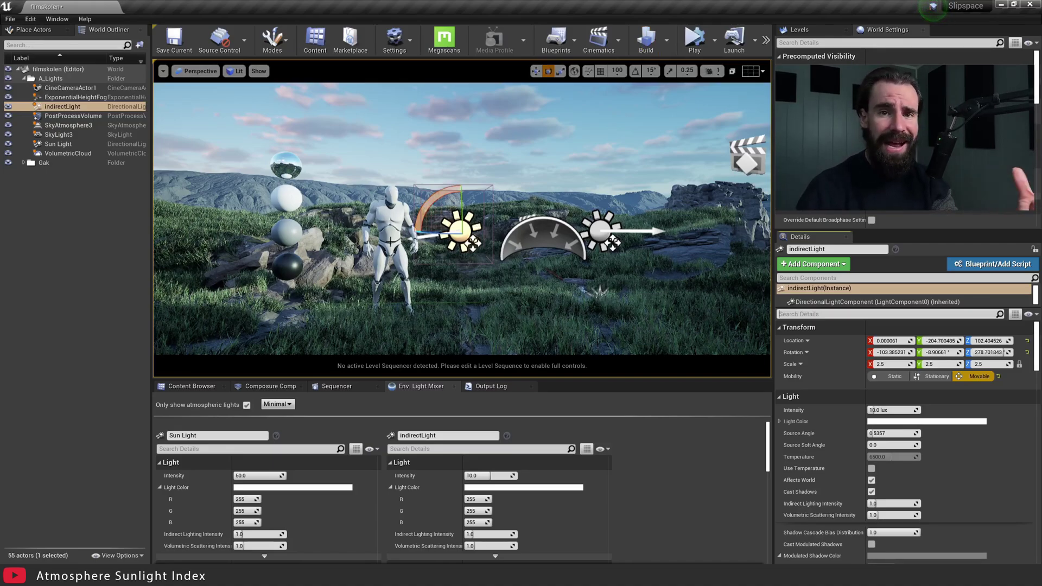
left_click(71, 111)
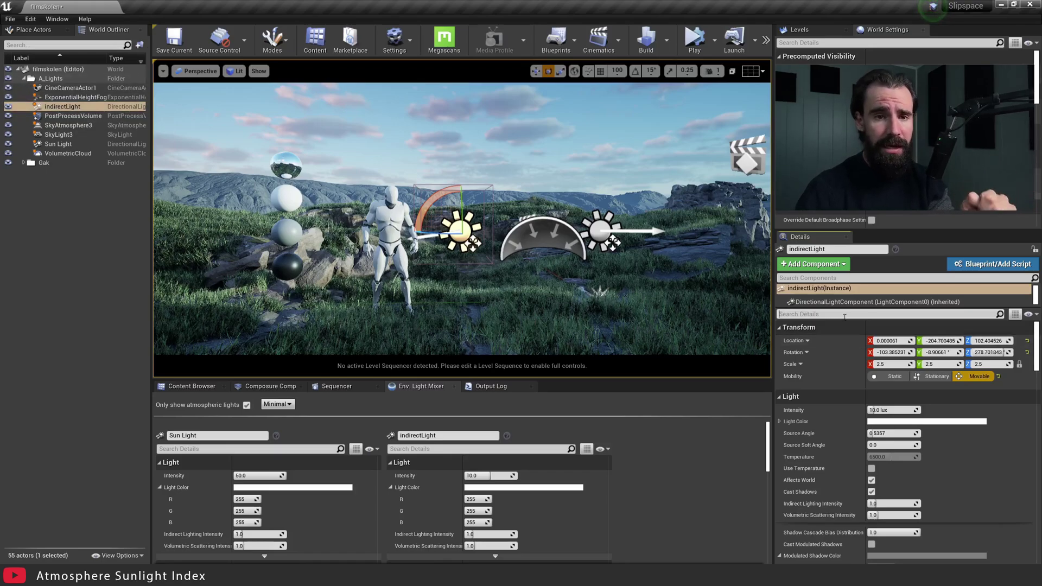
left_click(847, 316)
type("channe")
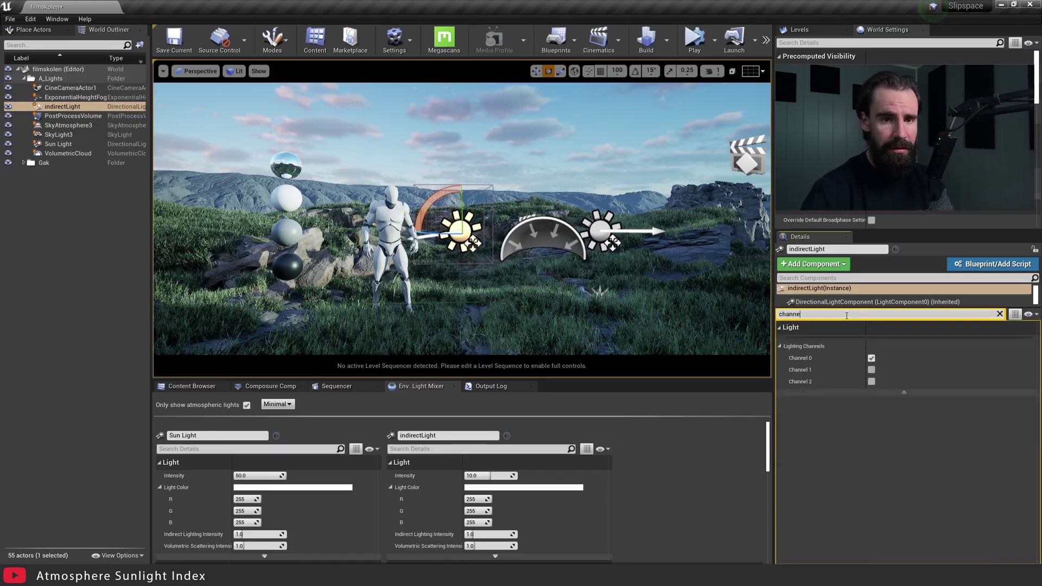
left_click(872, 359)
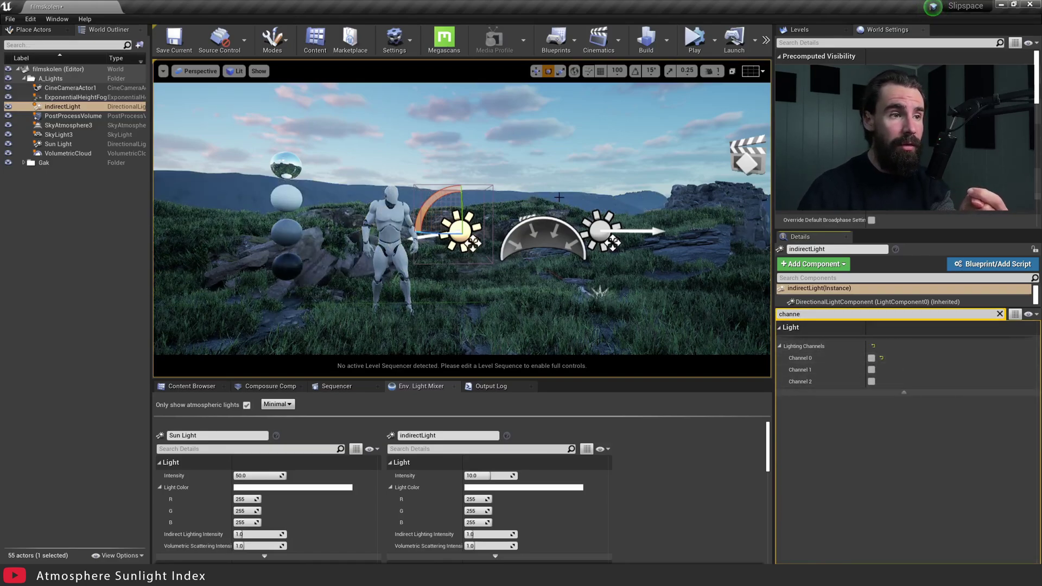
Hide and unhide indirectLight to compare its effect on the sky, the mannequin and the spheres up close.
key("s")
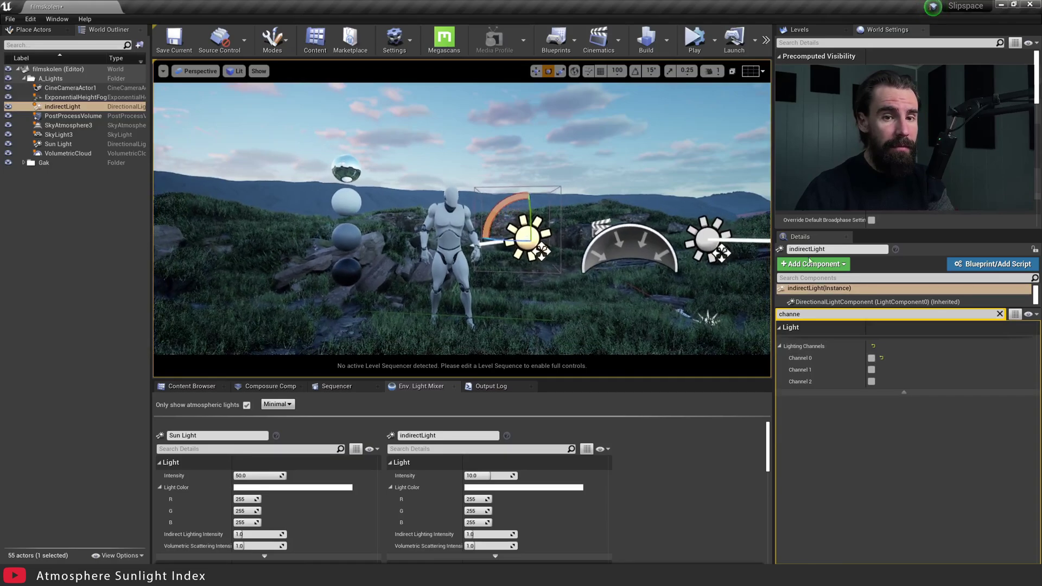
right_click_drag(497, 184, 482, 184)
key("w")
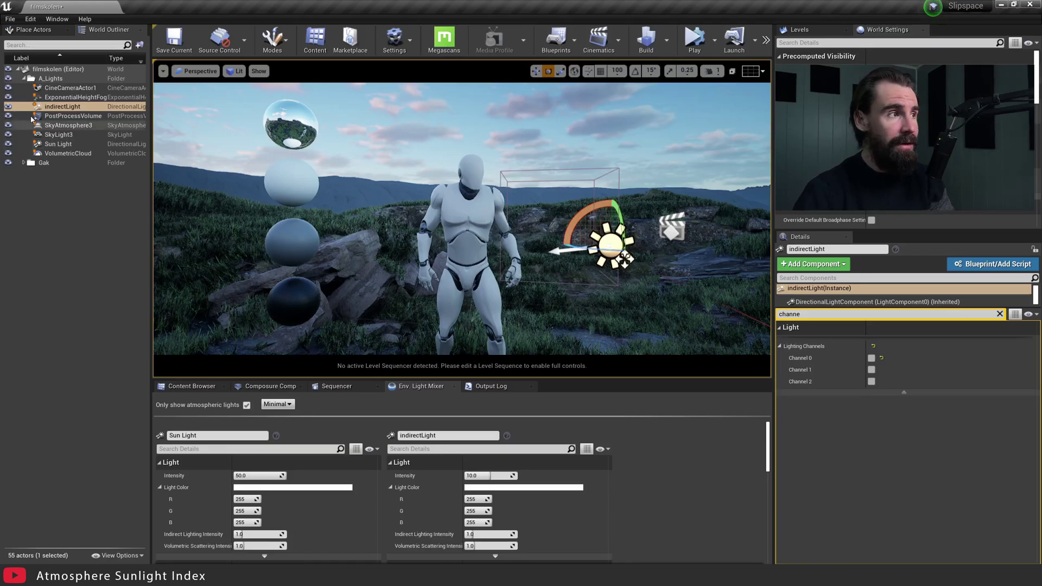
left_click(9, 107)
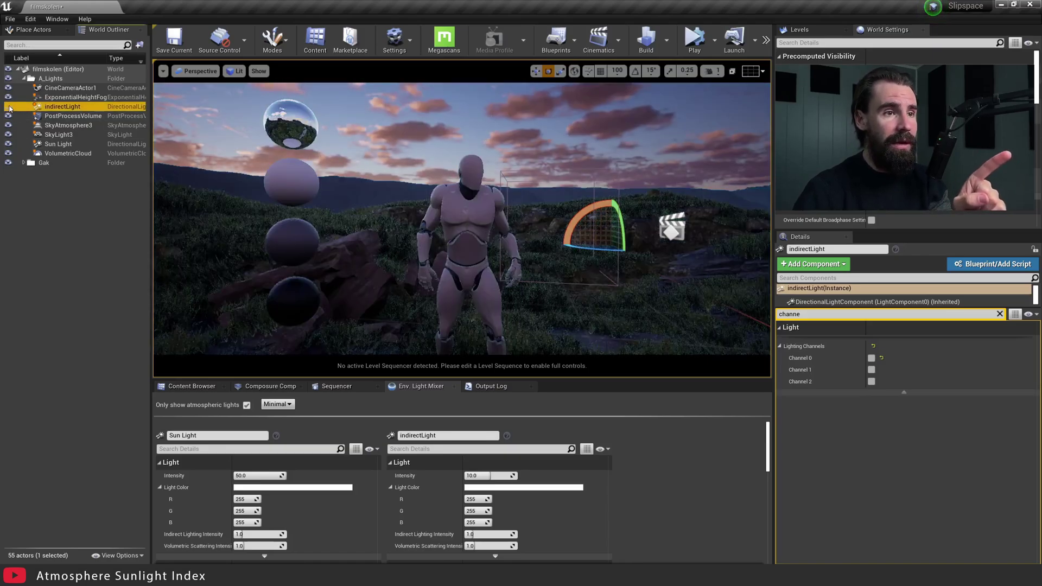
left_click(9, 107)
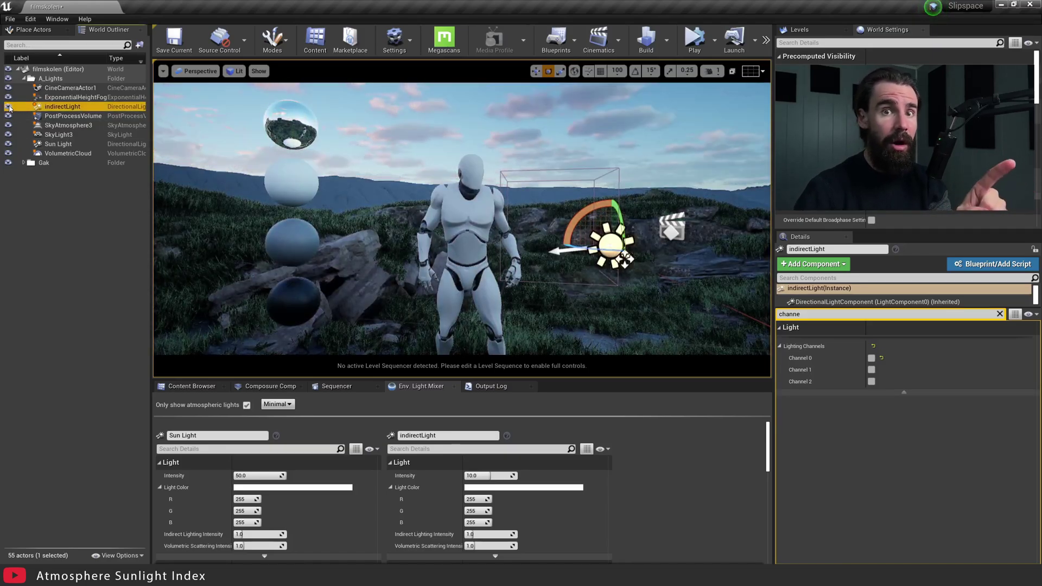
Set the light color of indirectLight to light blue, RGB 128, 195, 255.
left_click(1000, 314)
left_click(892, 423)
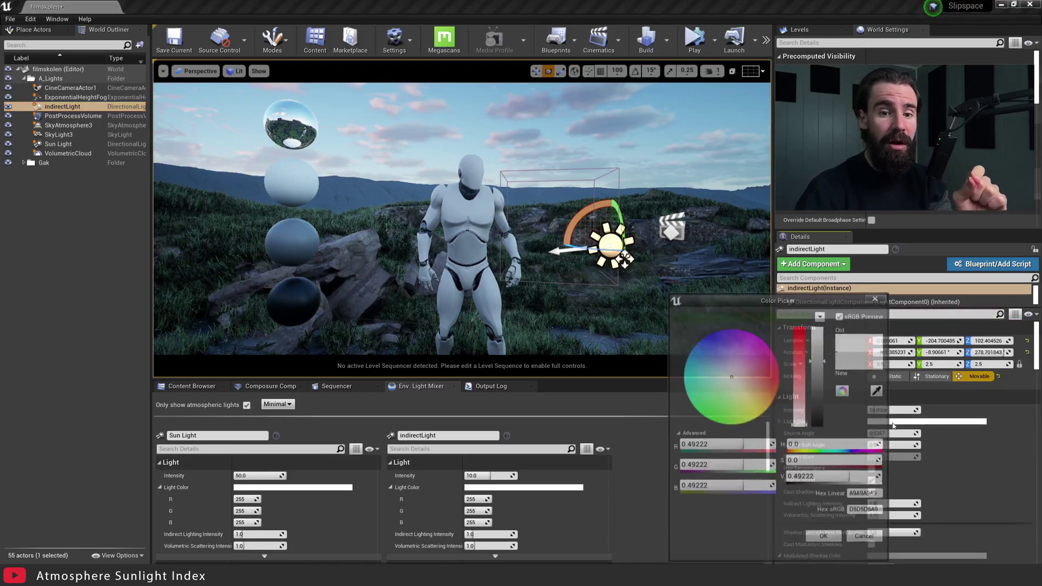
left_click_drag(724, 368, 701, 356)
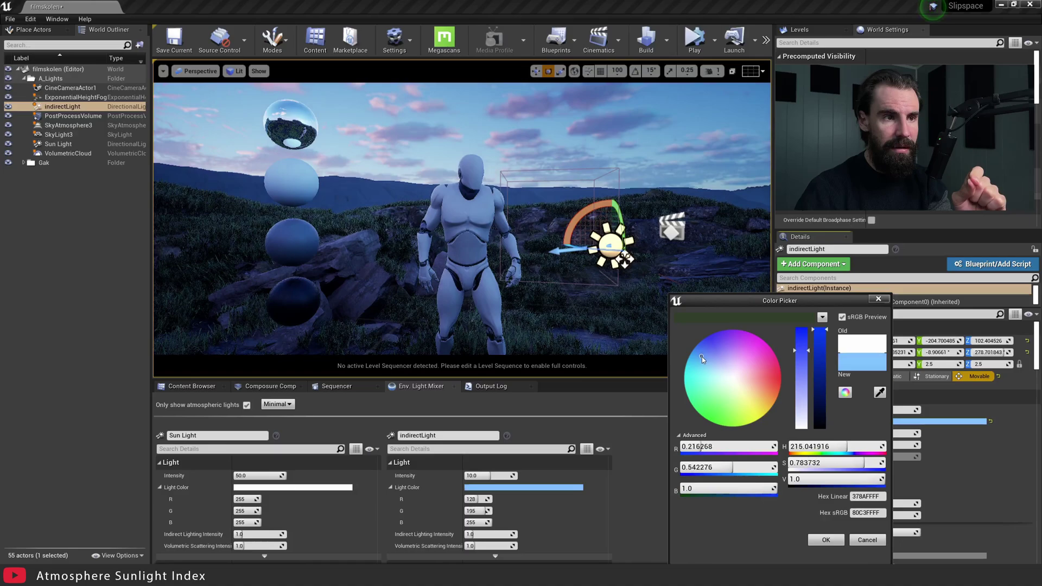
left_click(825, 540)
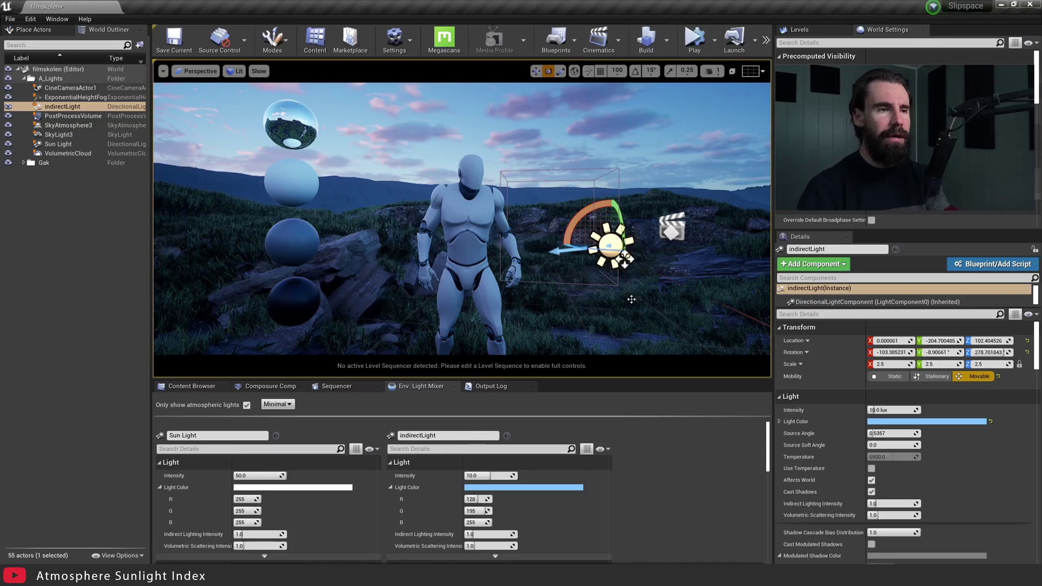
Compare the scene with indirectLight hidden and visible, and lower its intensity to 4 lux.
left_click(8, 107)
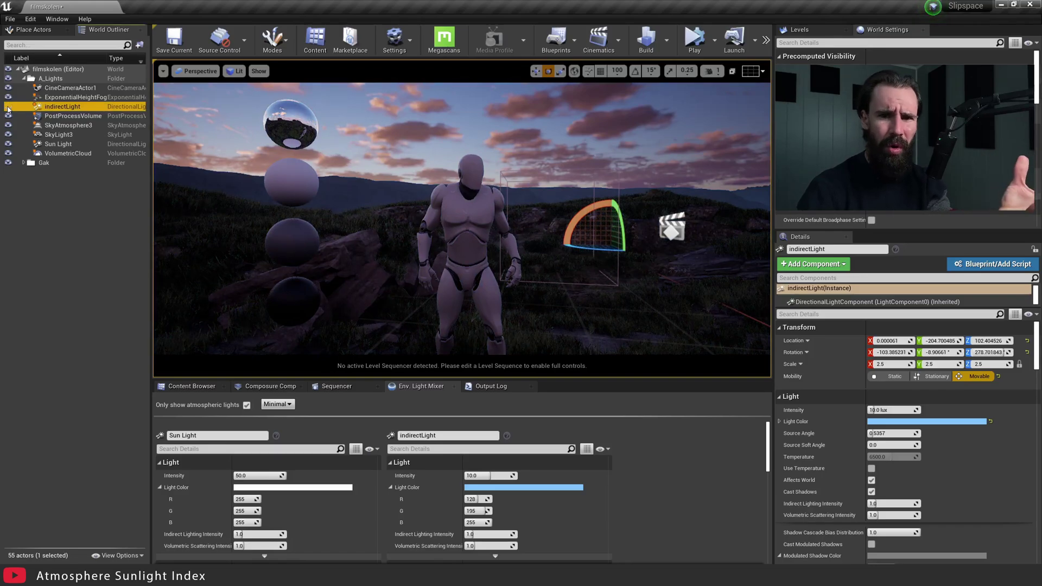
left_click(8, 107)
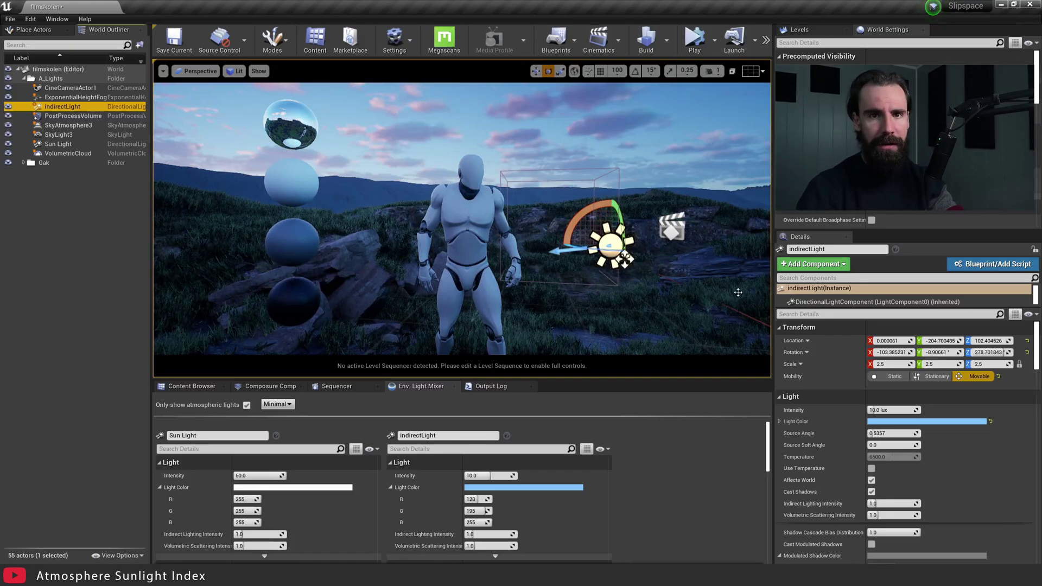
left_click(905, 408)
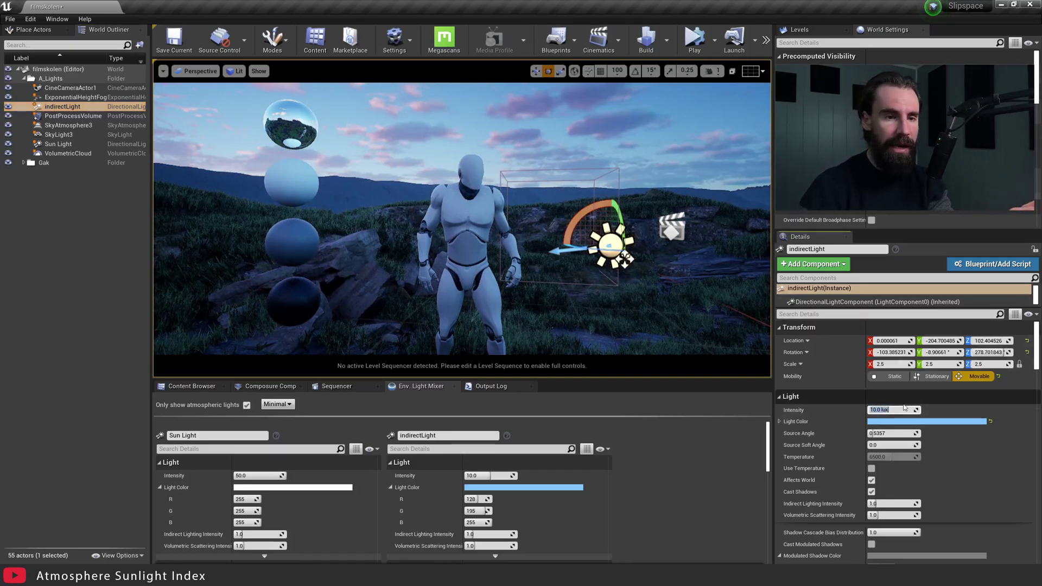
type("5")
key("Return")
type("0")
key("Return")
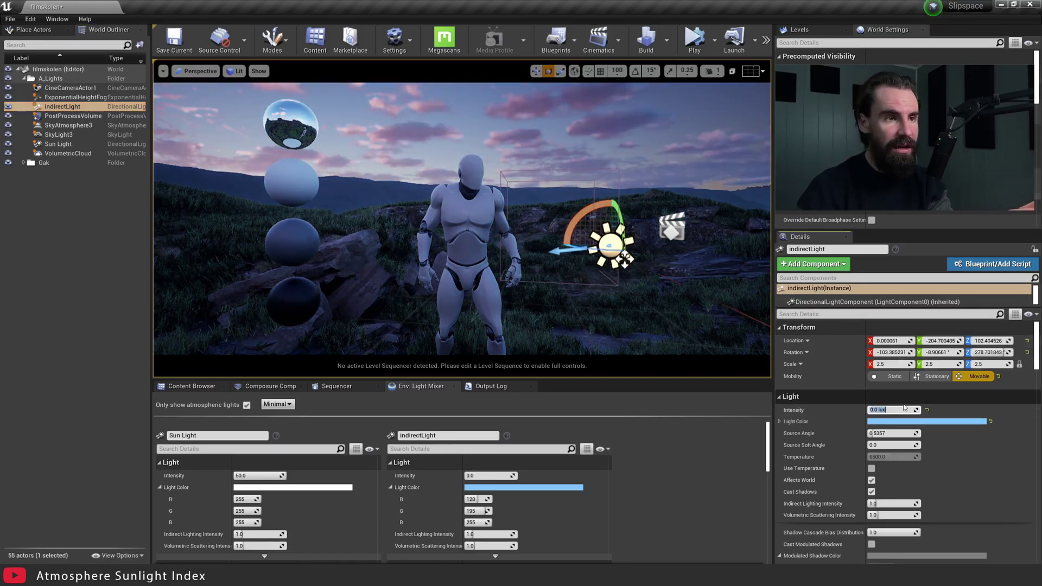
type("5")
key("Return")
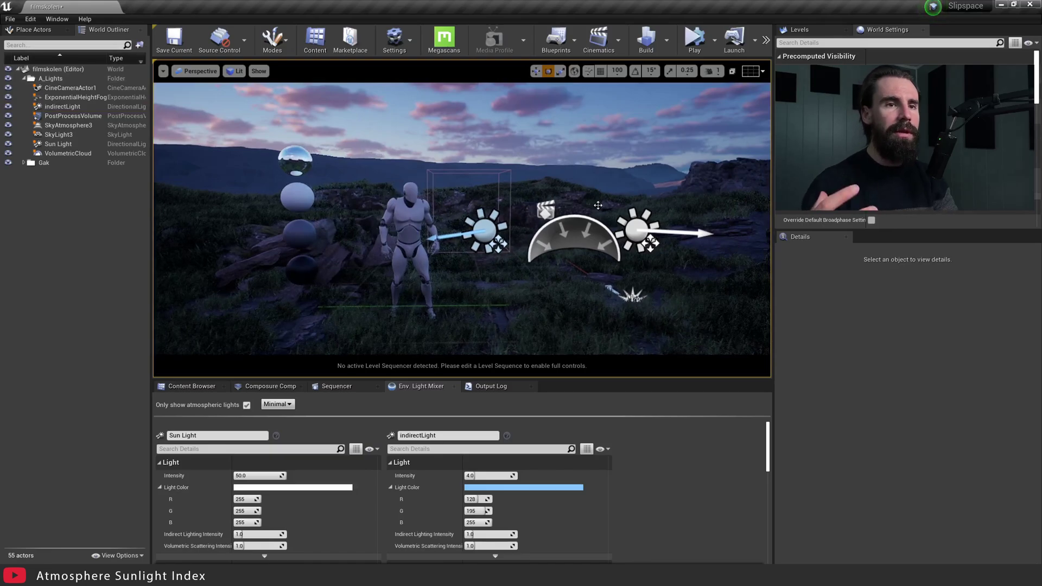
Examine the second sun disc that indirectLight adds to the sky, and look at the settings of SkyLight3.
right_click_drag(461, 227, 410, 232)
left_click_drag(566, 195, 578, 196)
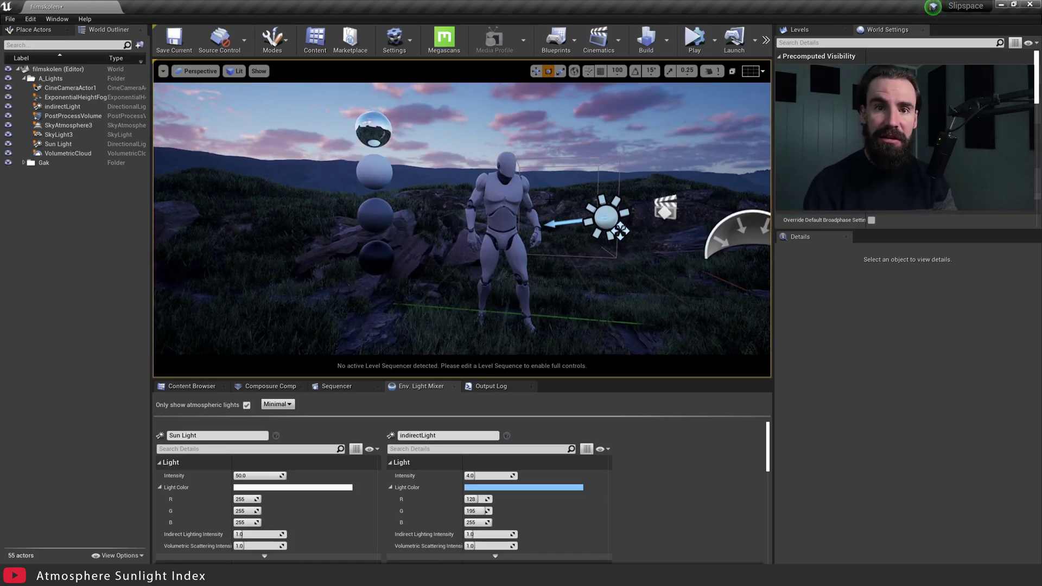
left_click(603, 224)
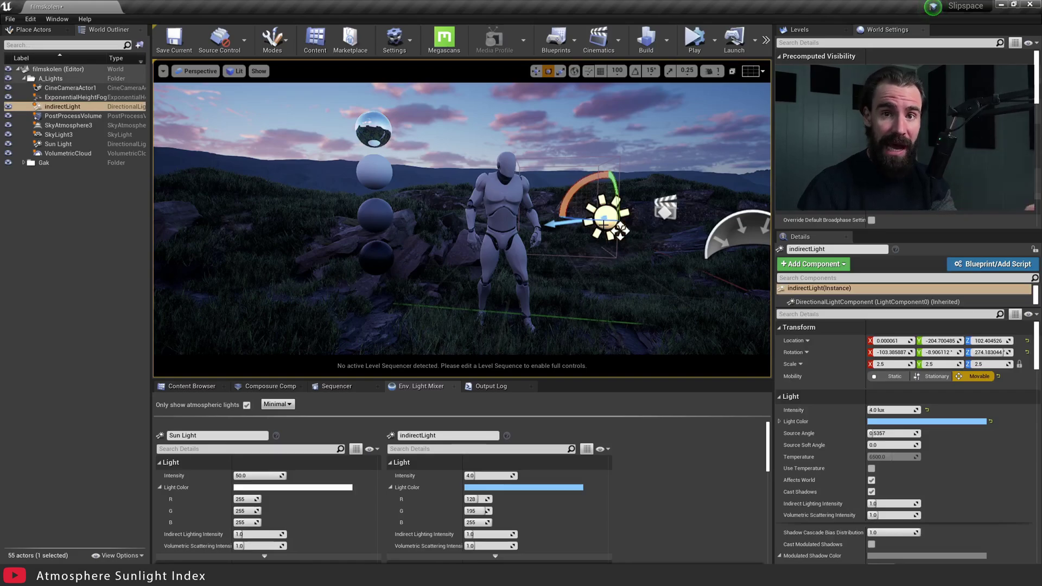
right_click_drag(437, 173, 749, 151)
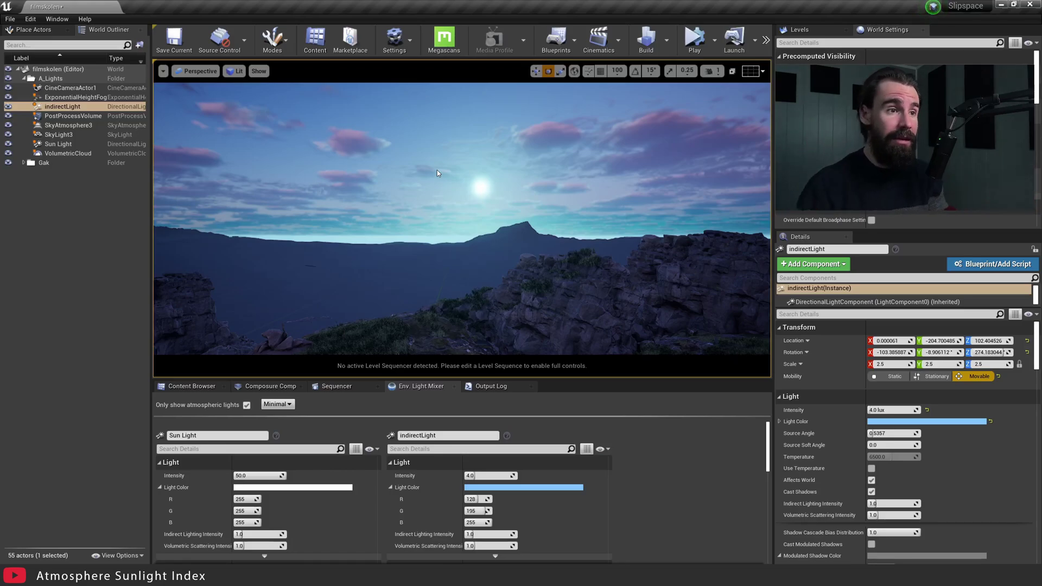
right_click_drag(437, 170, 207, 215)
key("s")
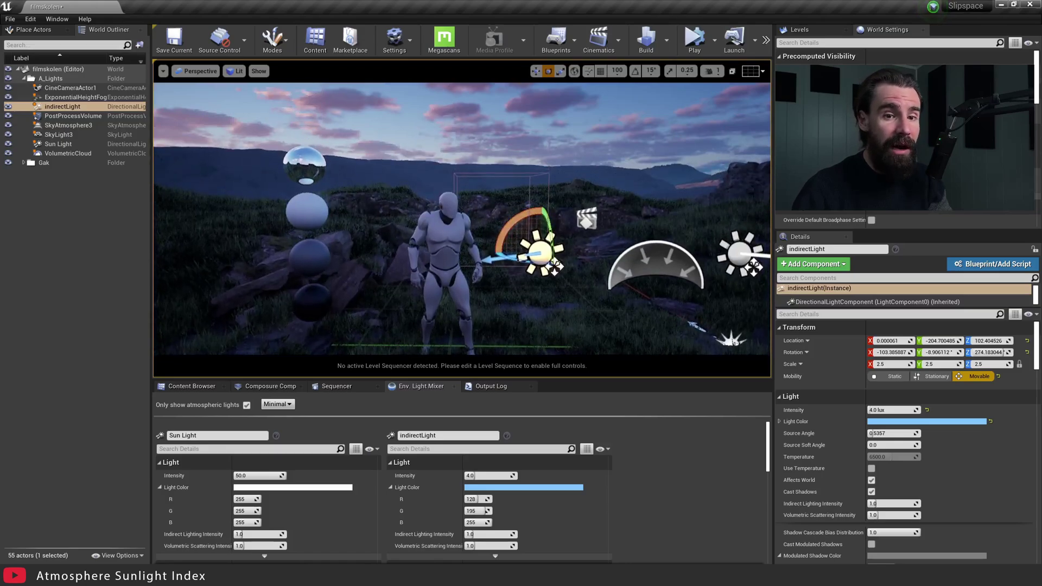
left_click(655, 264)
right_click_drag(654, 264, 697, 272)
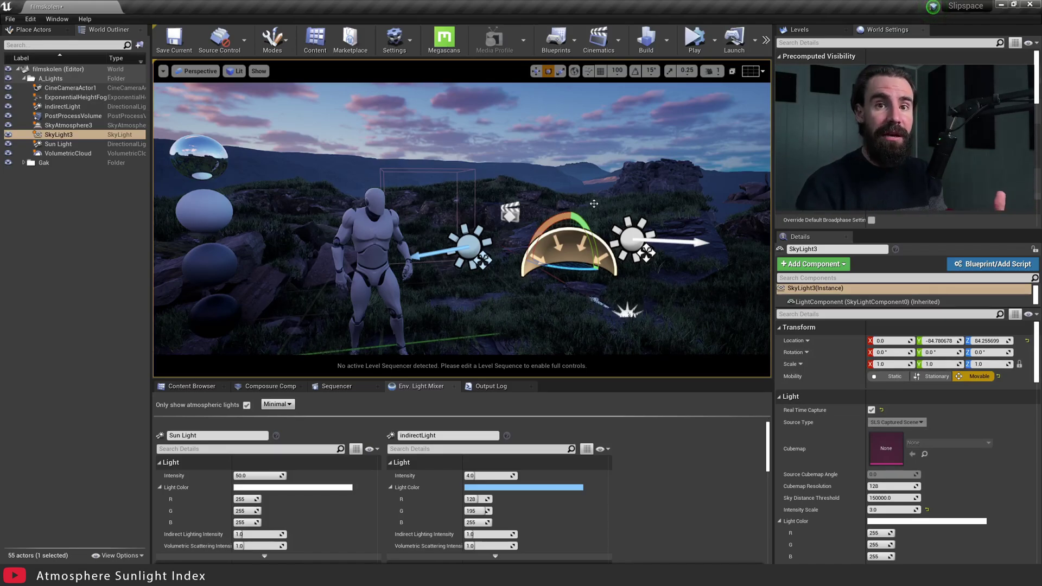
right_click_drag(593, 204, 568, 204)
Try indirectLight at an intensity of 10 lux while rotating it horizontally around the scene.
left_click(519, 237)
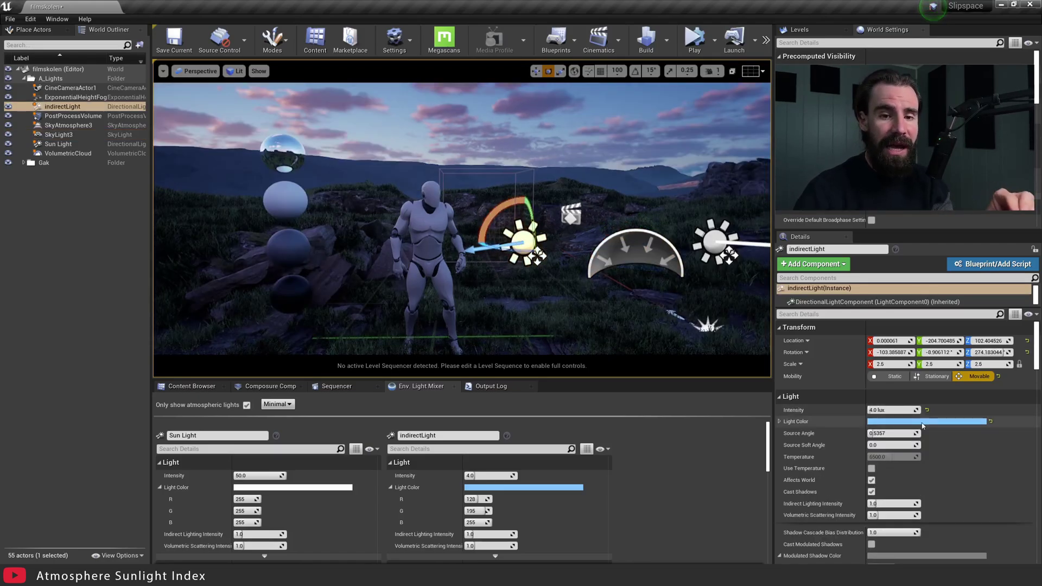
type("10")
key("Return")
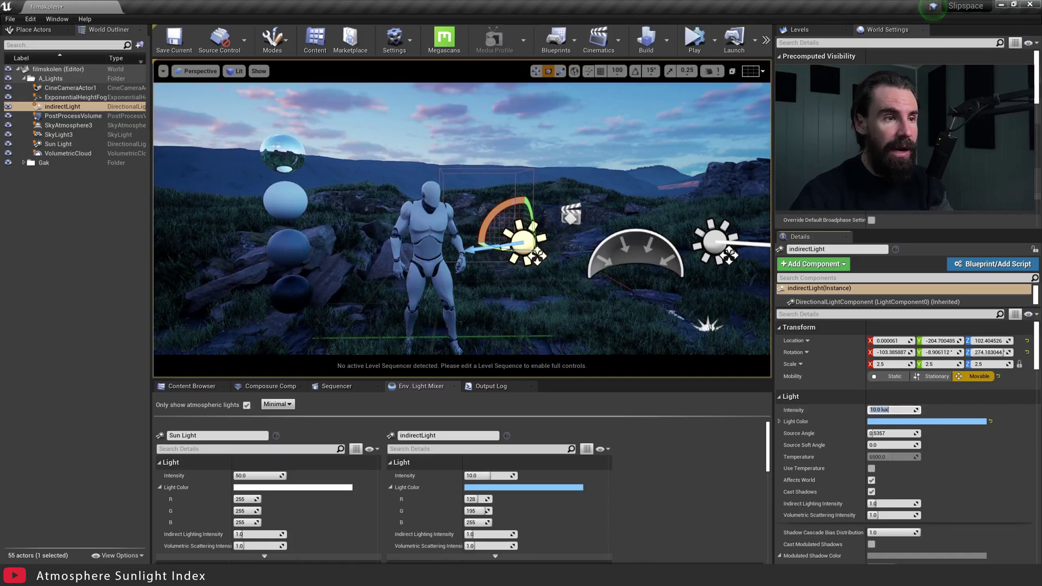
left_click_drag(503, 248, 579, 249)
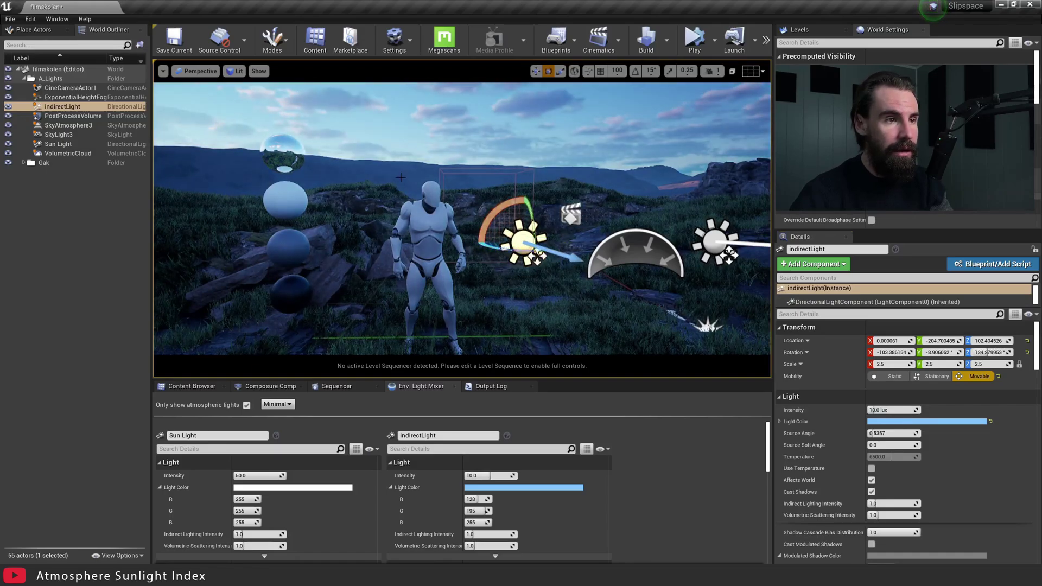
key("w")
right_click_drag(507, 217, 488, 215)
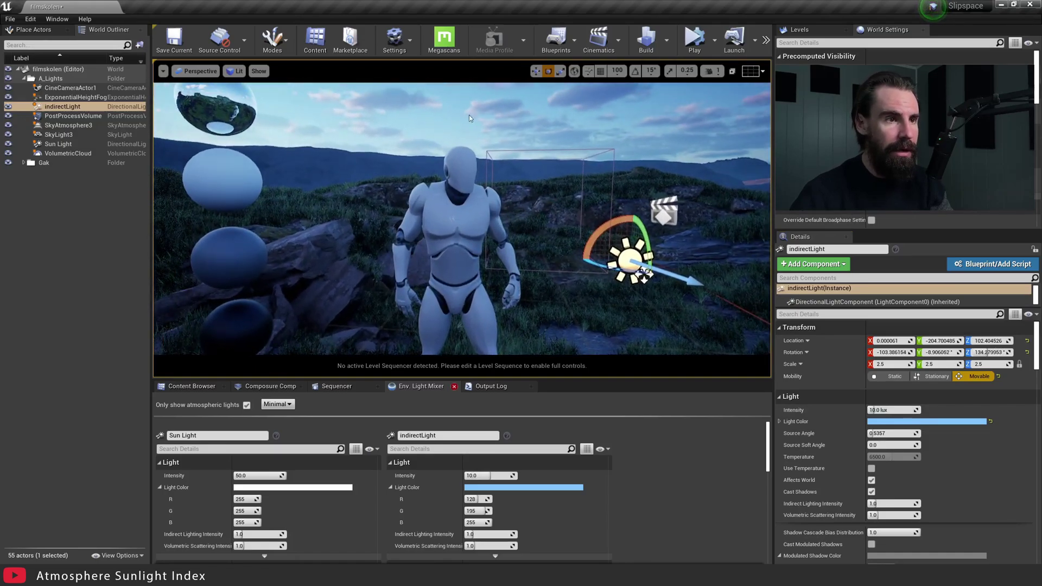
left_click_drag(626, 270, 647, 274)
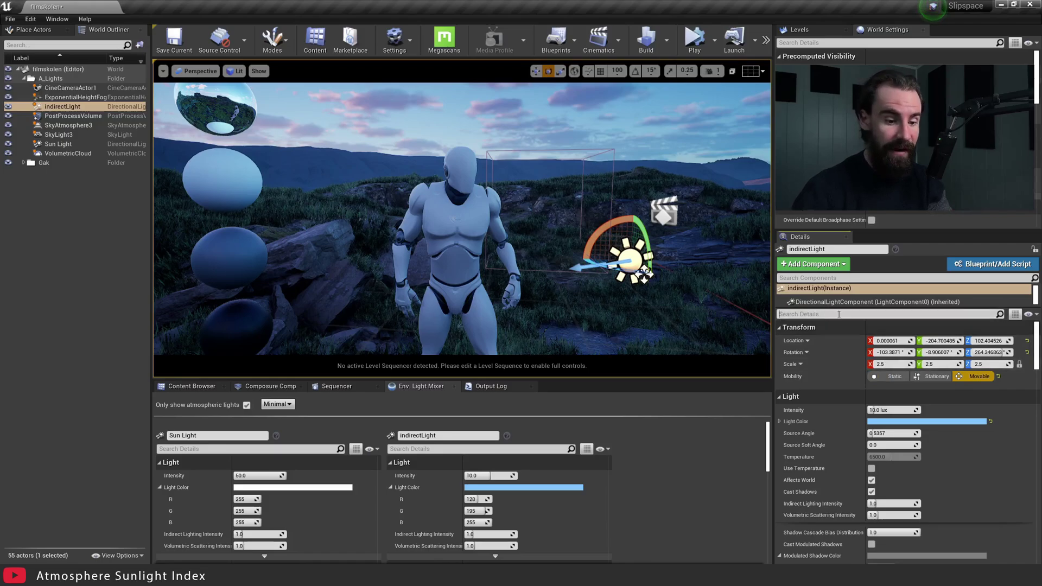
Find the Lighting Channels of indirectLight and switch Channel 0 on and back off for comparison.
type("chan")
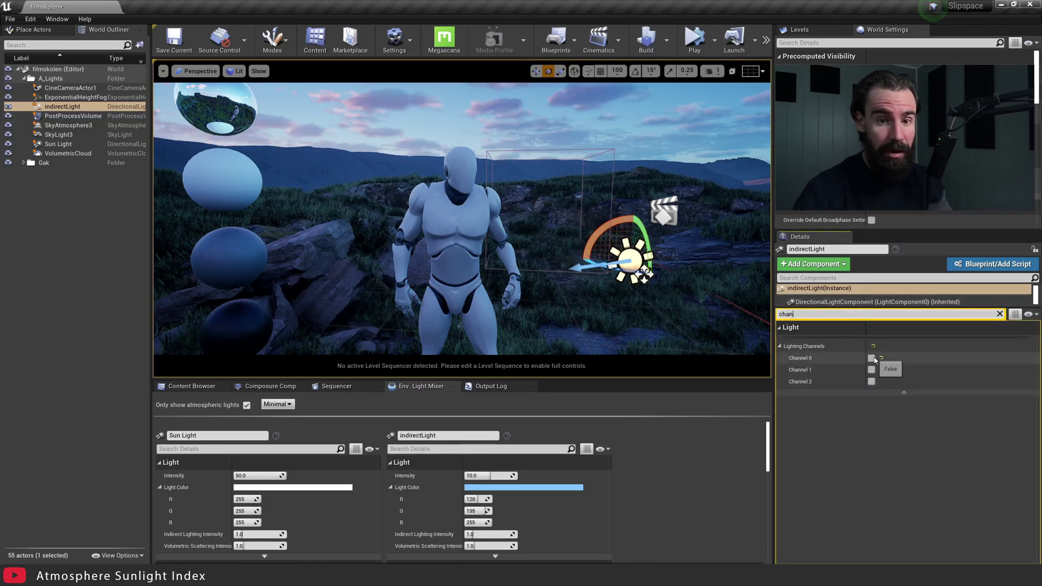
left_click(871, 358)
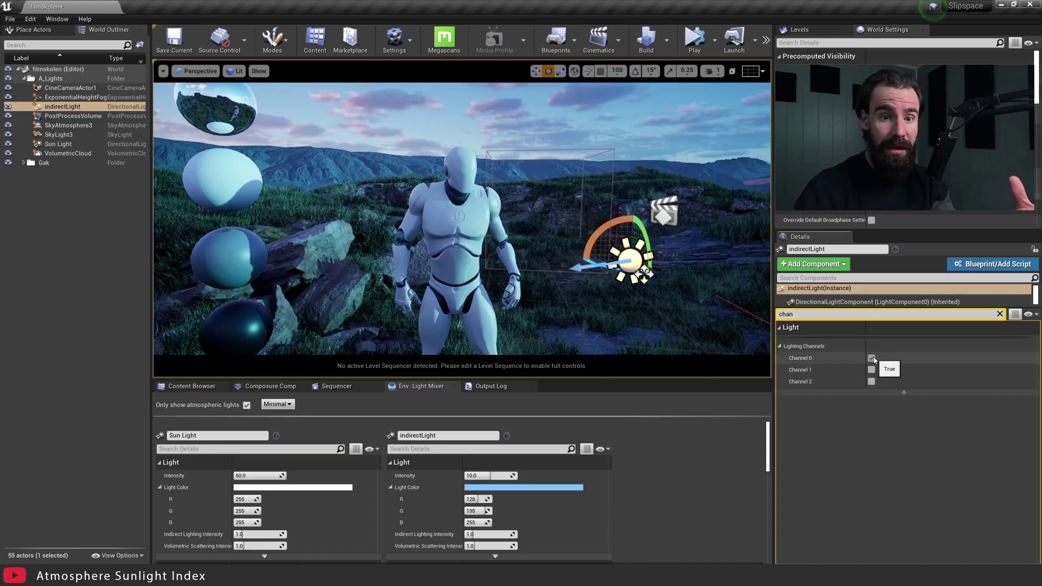
left_click(871, 358)
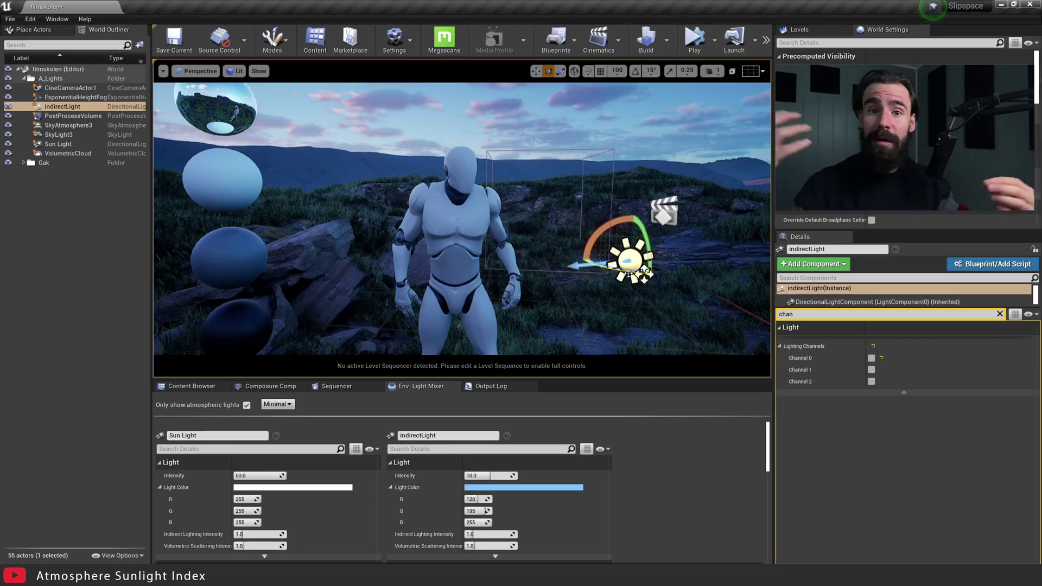
Adjust the horizontal rotation of indirectLight and try a paler blue light color, RGB 160, 207, 255.
left_click_drag(599, 267, 598, 267)
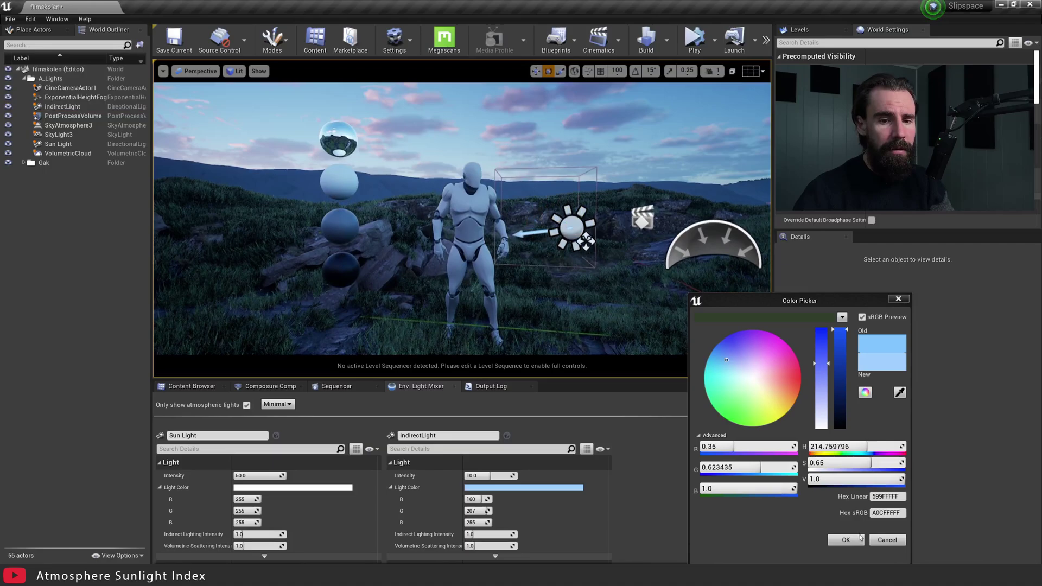
left_click(859, 538)
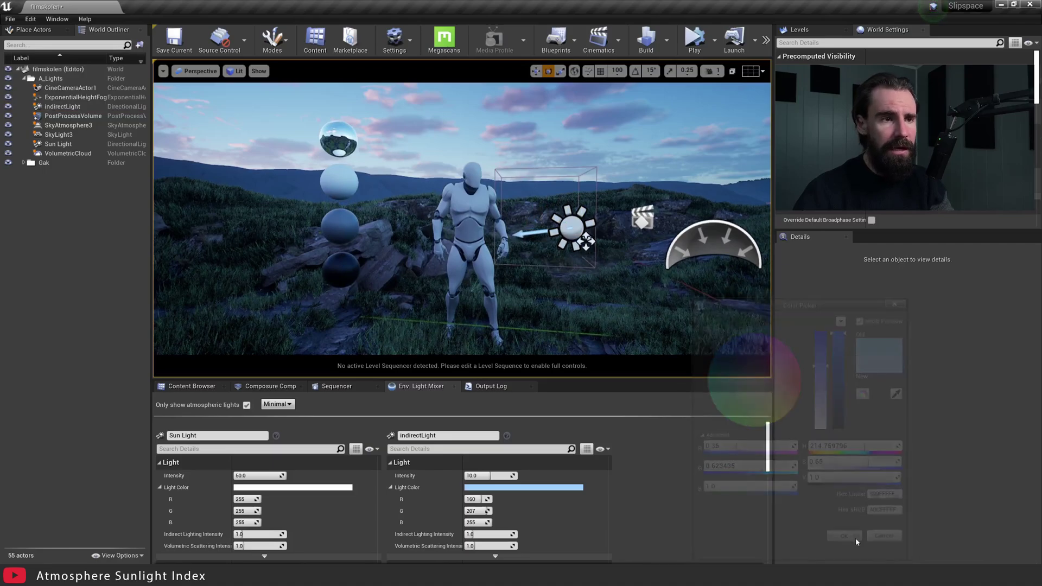
Switch to Photos and study the sunset reference image pexels-phil-1475896.jpg over the scene.
key("alt+Tab")
mouse_move(432, 33)
left_mouse_down()
mouse_move(559, 37)
mouse_move(452, 30)
left_mouse_up()
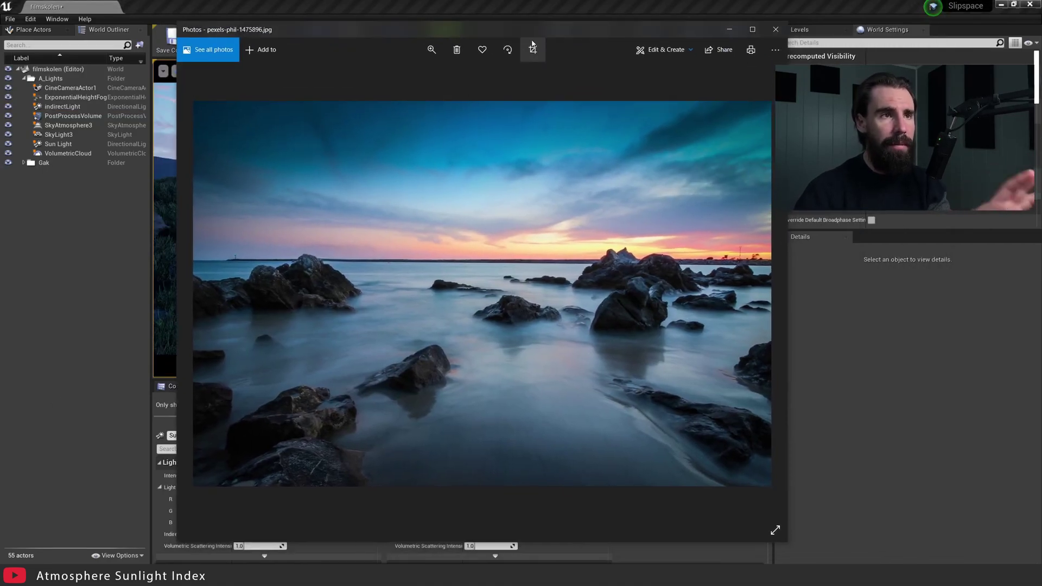
mouse_move(526, 32)
left_mouse_down()
mouse_move(543, 36)
mouse_move(534, 40)
left_mouse_up()
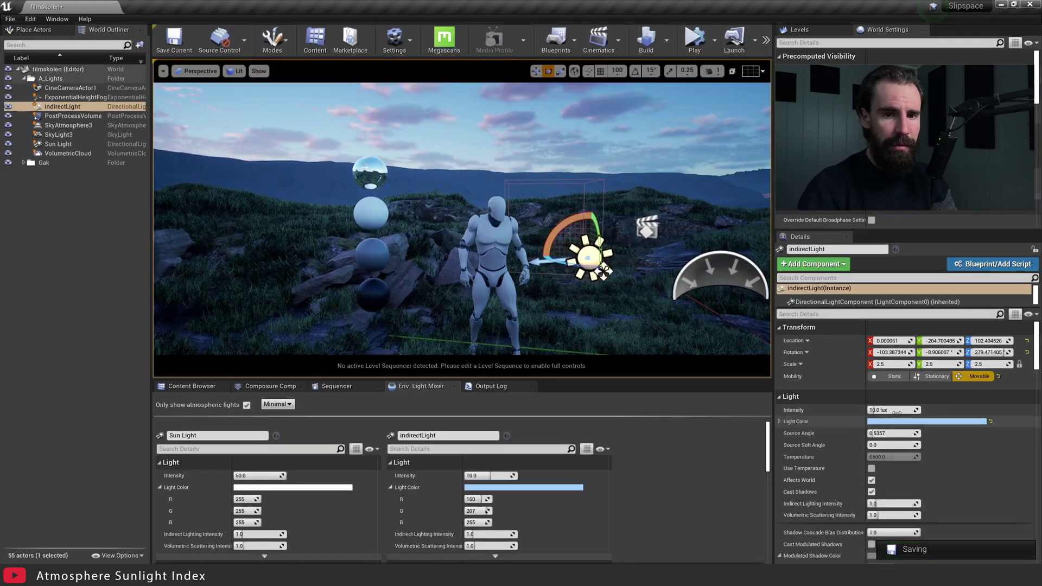
Set the intensity of indirectLight to 4 lux.
left_click(905, 409)
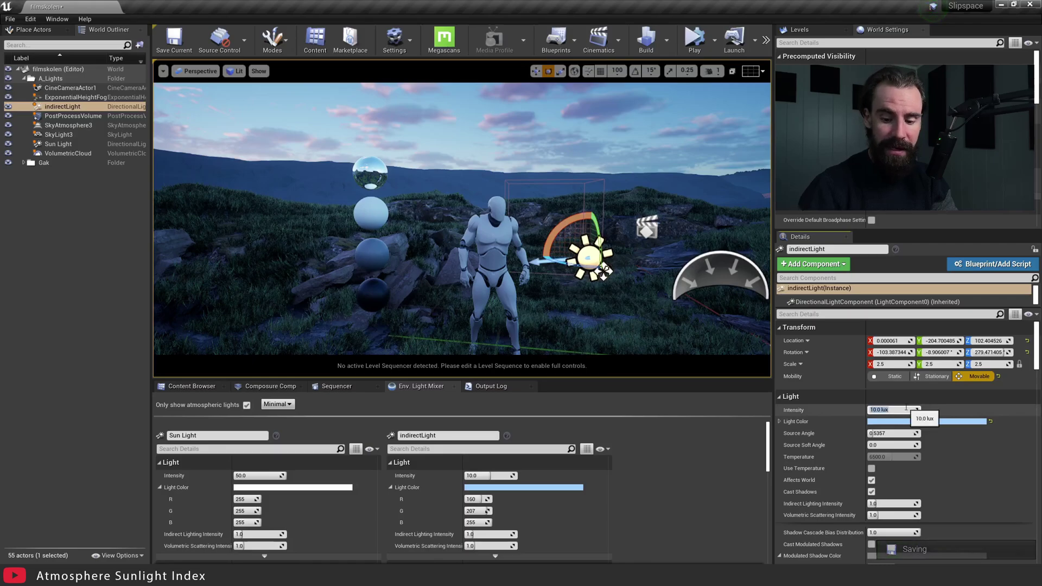
type("4")
key("Return")
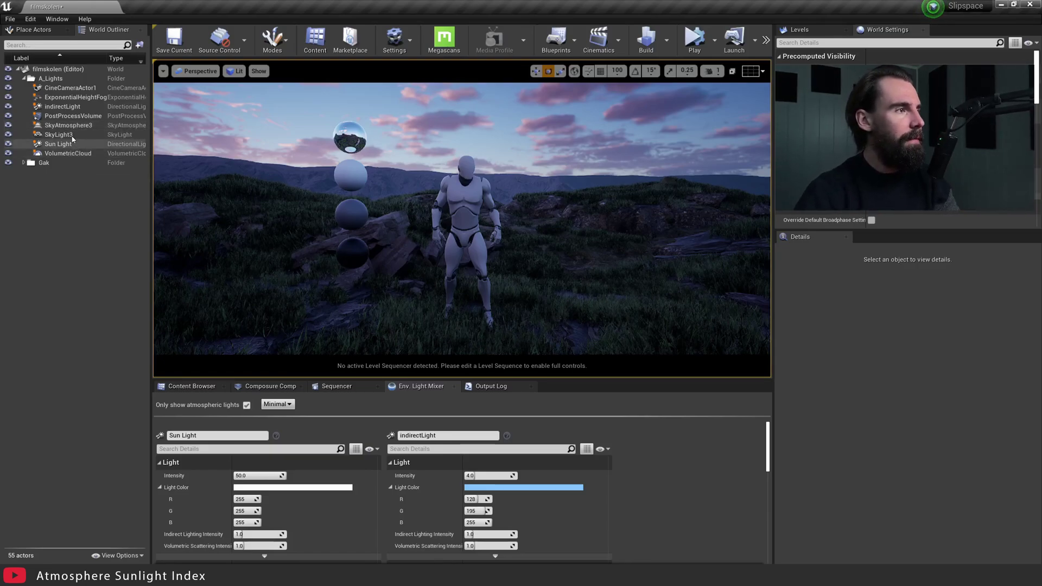
Raise the Vignette Intensity of the PostProcessVolume to about 0.79 and compare the scene with the reference photo.
left_click(67, 117)
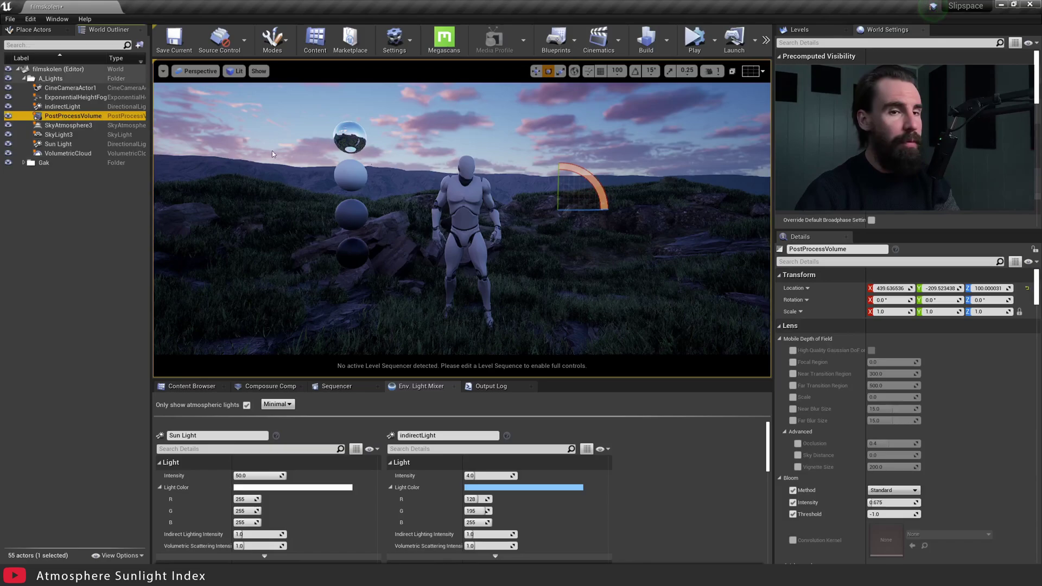
left_click(801, 262)
type("vign")
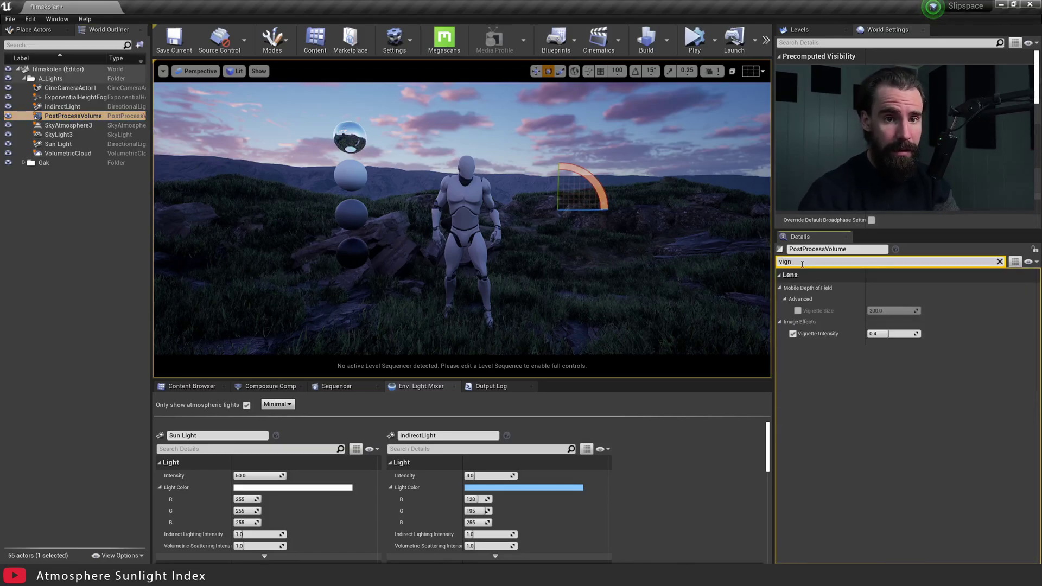
left_click_drag(885, 334, 909, 334)
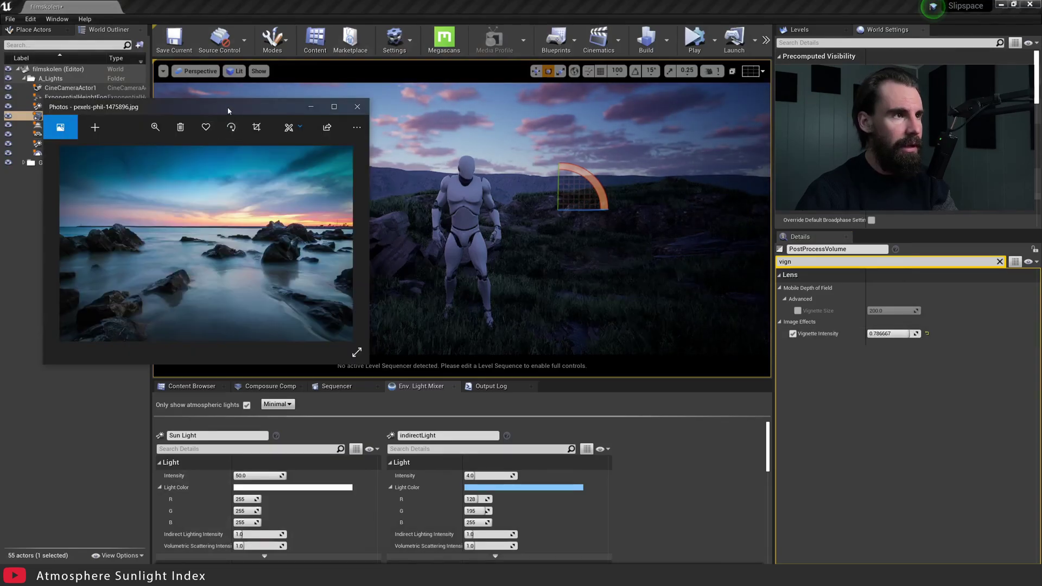
mouse_move(225, 106)
left_mouse_down()
mouse_move(270, 92)
mouse_move(240, 102)
left_mouse_up()
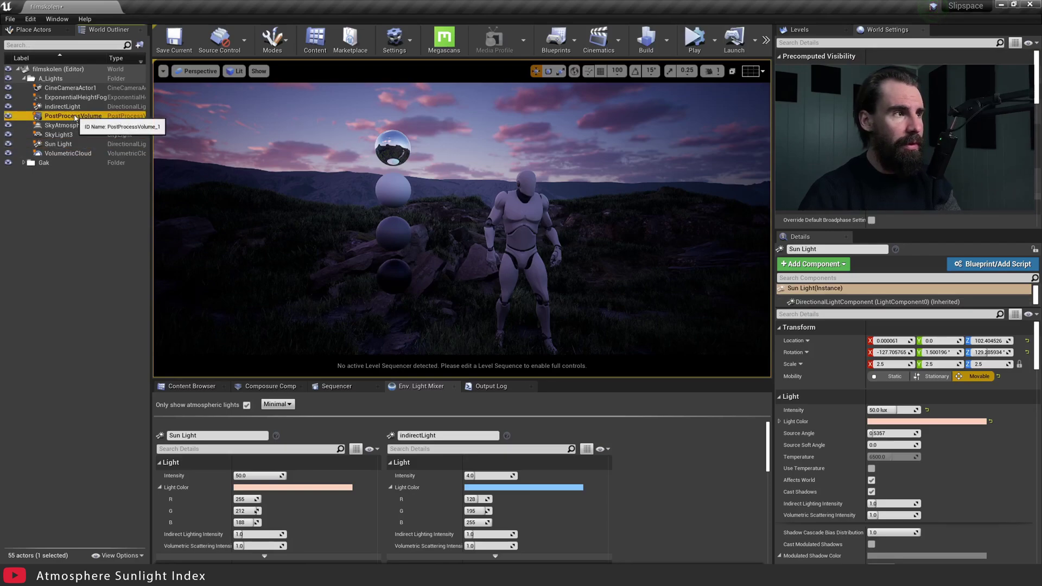
Match the PostProcessVolume's white balance to the reference photo with Temp about 2694 and Tint about -0.44.
left_click(71, 117)
left_click(801, 262)
type("white")
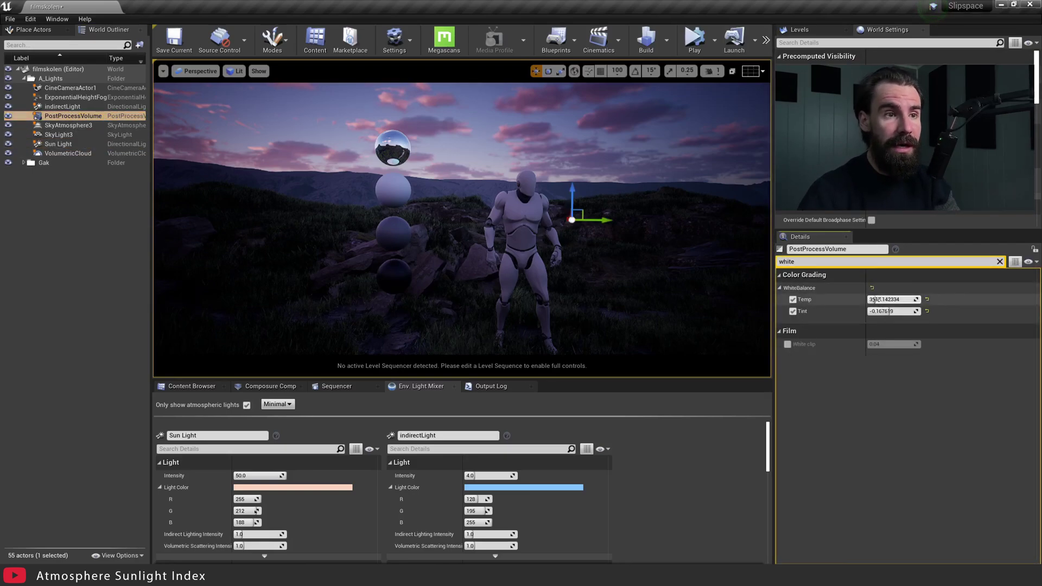
left_click_drag(875, 299, 883, 311)
left_click_drag(1041, 158, 204, 98)
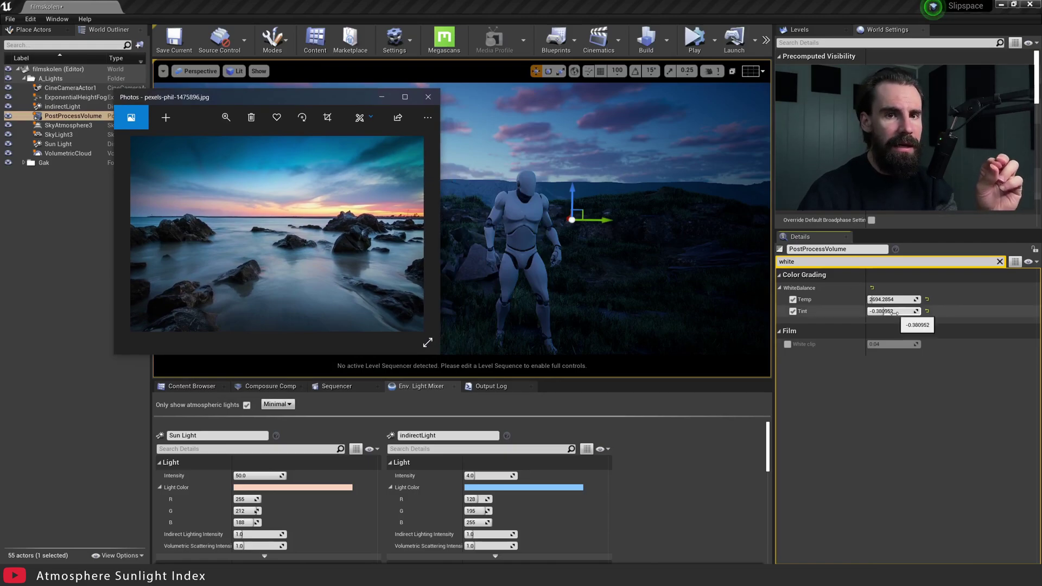
left_click_drag(884, 312, 892, 312)
key("alt+Tab")
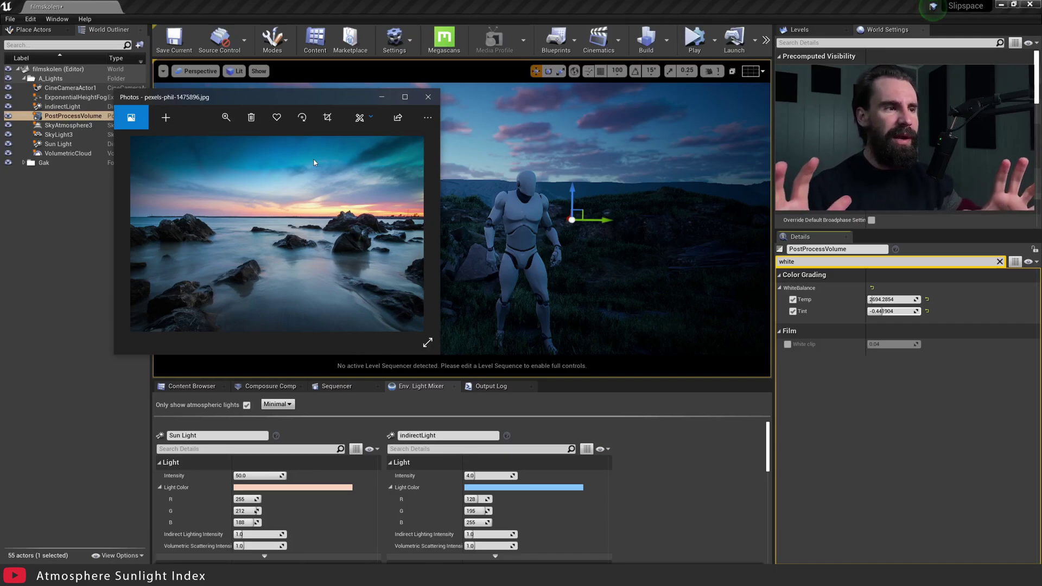
left_click_drag(320, 94, 183, 138)
Place a Rect Light on the grass beside the mannequin, in front of indirectLight.
mouse_move(520, 202)
right_mouse_down()
mouse_move(616, 201)
mouse_move(480, 200)
mouse_move(512, 201)
right_mouse_up()
key("d")
key("a")
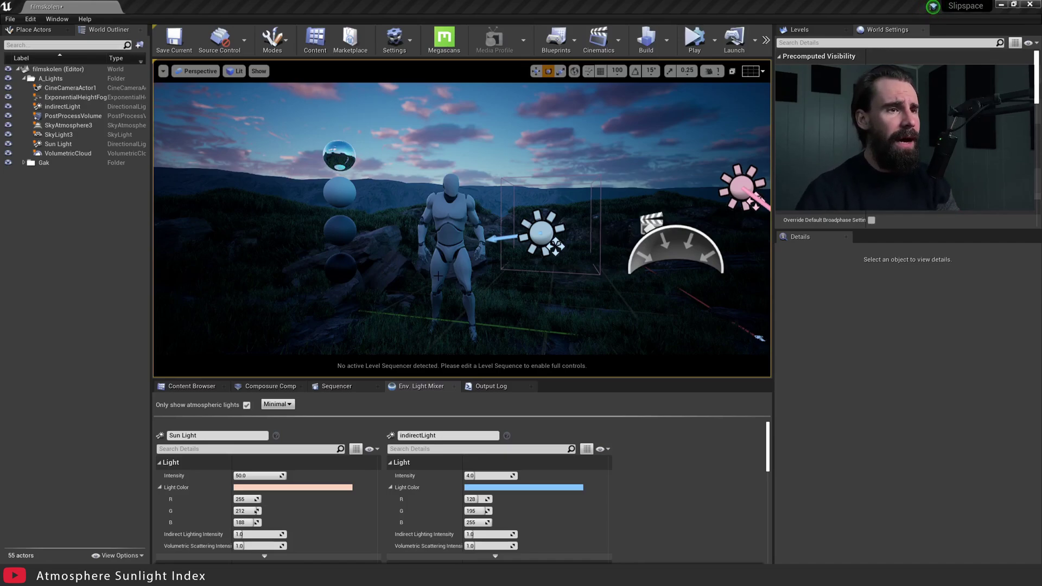
right_click_drag(438, 275, 416, 293)
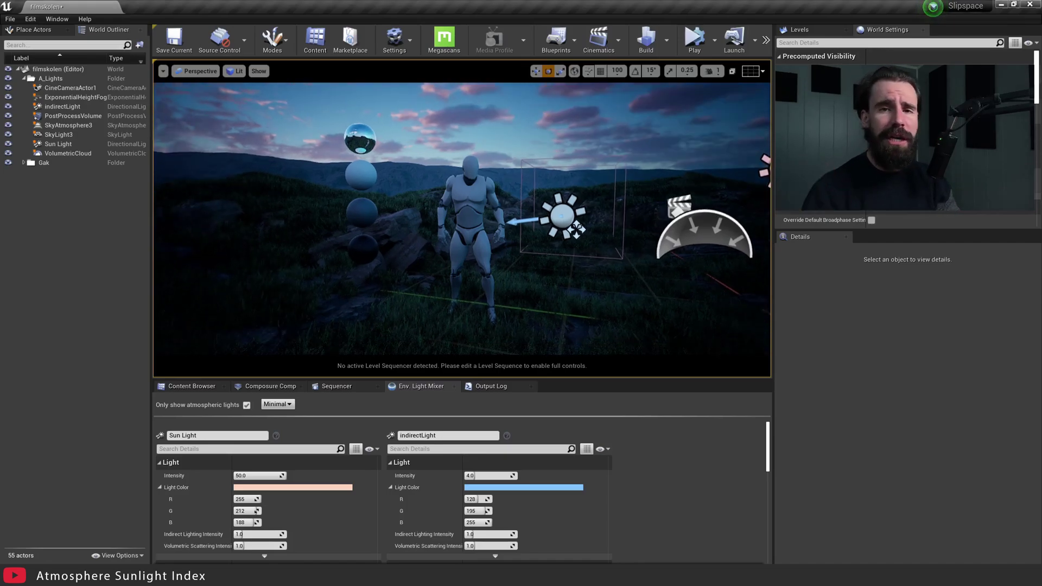
left_click(9, 31)
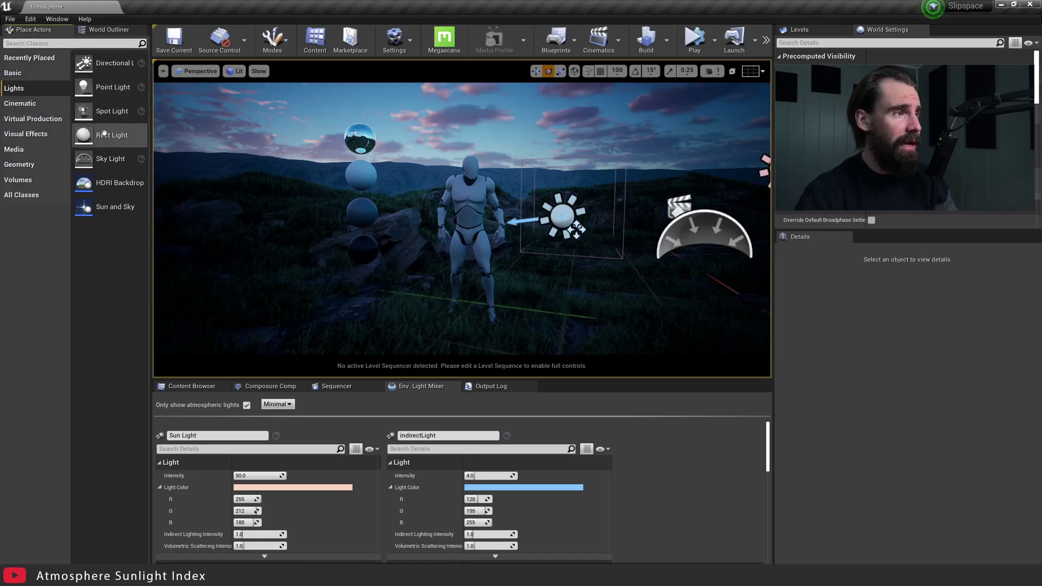
left_click_drag(99, 140, 536, 308)
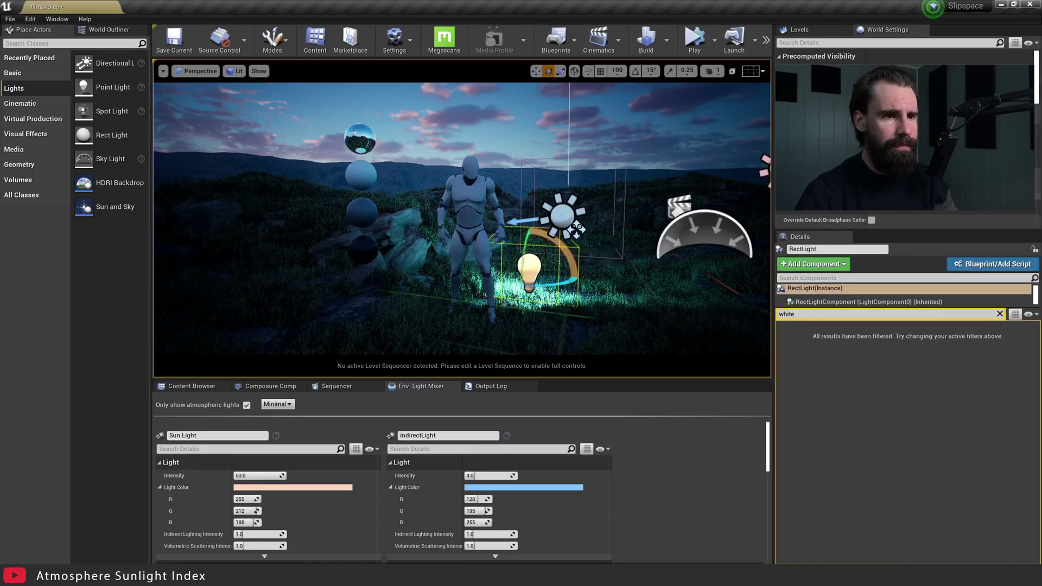
Raise the Rect Light high above the mannequin and rotate it about -83 degrees so it shines downwards.
left_click_drag(541, 265, 516, 61)
right_click_drag(516, 153, 520, 105)
key("e")
left_click_drag(488, 207, 496, 239)
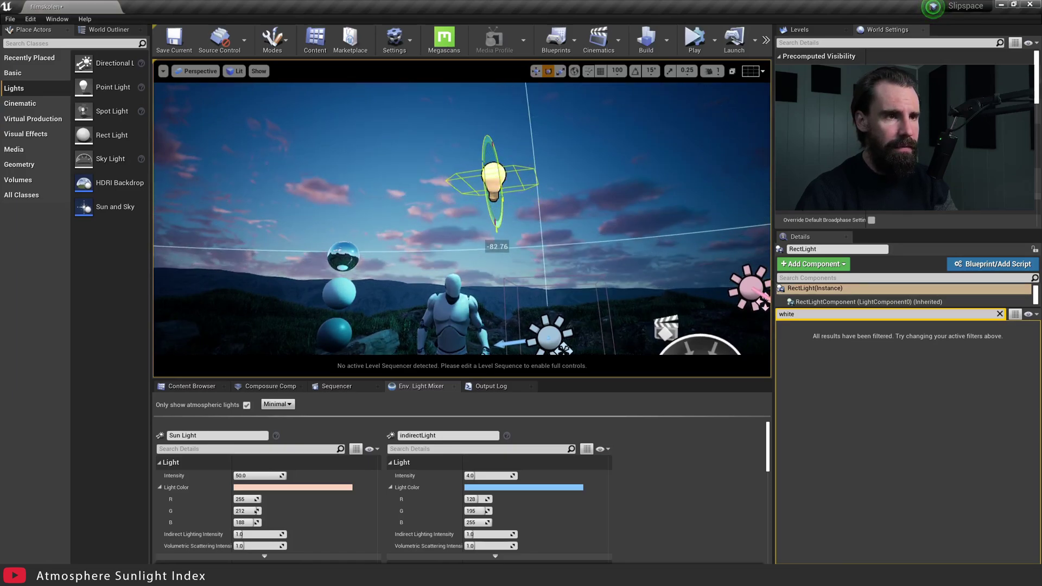
key("w")
left_click_drag(500, 173, 508, 96)
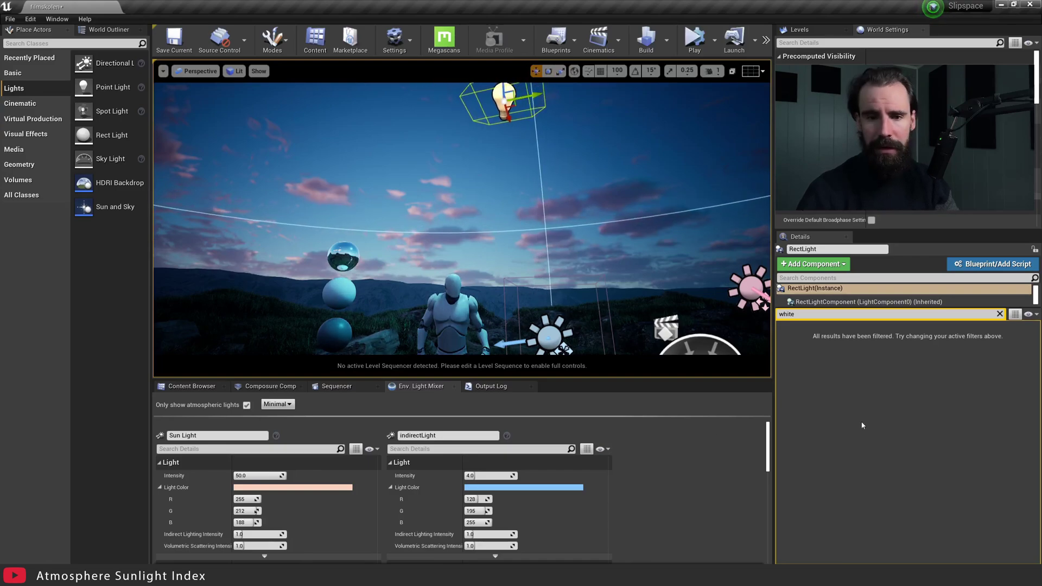
Bring up the sunset reference photo beside the viewport and examine its soft light from the sky.
key("alt+Tab")
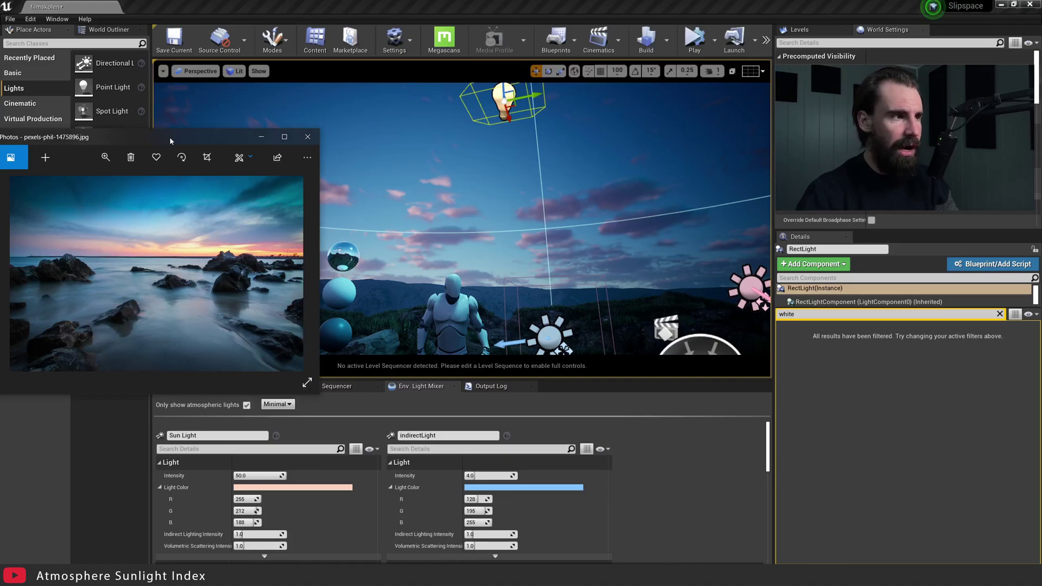
left_click_drag(169, 137, 503, 100)
double_click(503, 100)
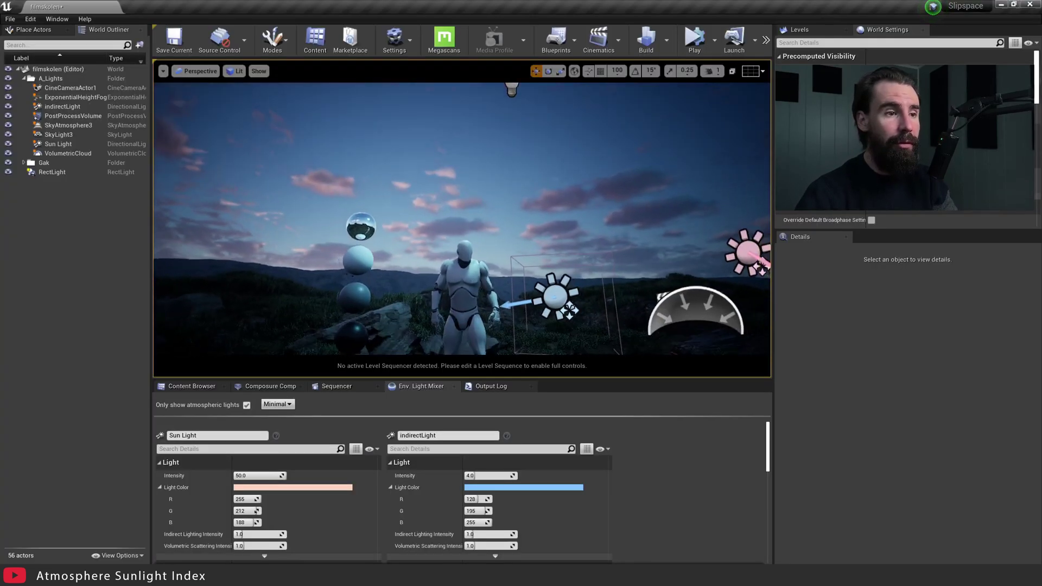
Set both the Source Width and Source Height of the overhead Rect Light to 512.
right_click_drag(545, 162, 525, 198)
left_click(514, 109)
key("w")
scroll(489, 250, "down", 4)
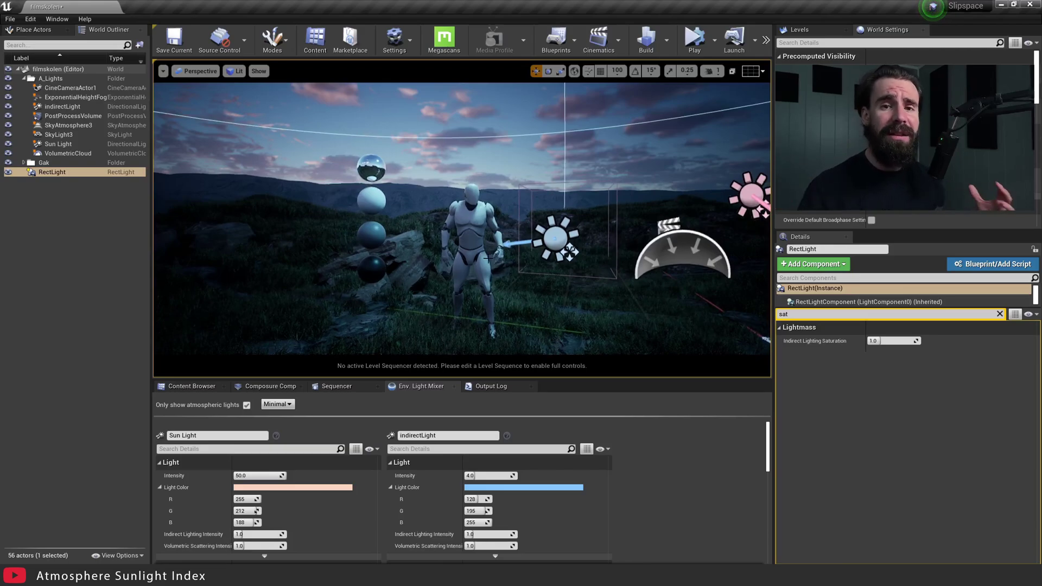
key("s")
right_click_drag(479, 266, 477, 257)
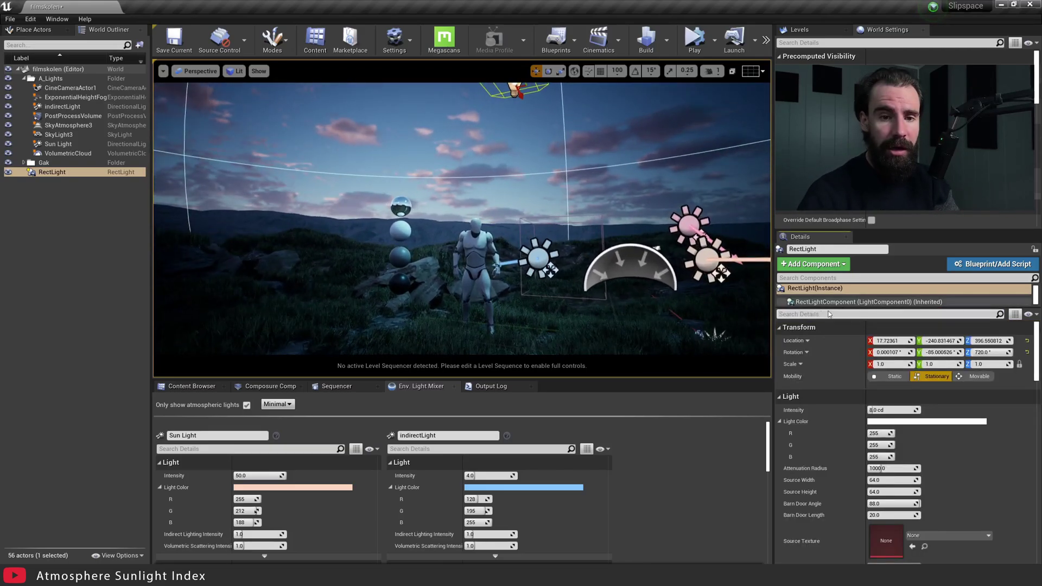
right_click_drag(510, 94, 510, 94)
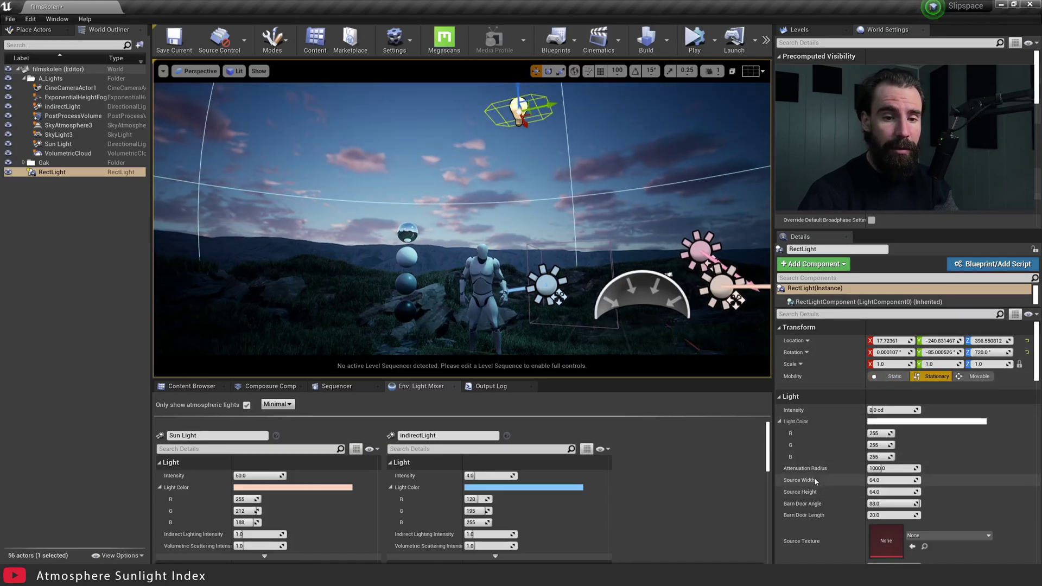
left_click(885, 480)
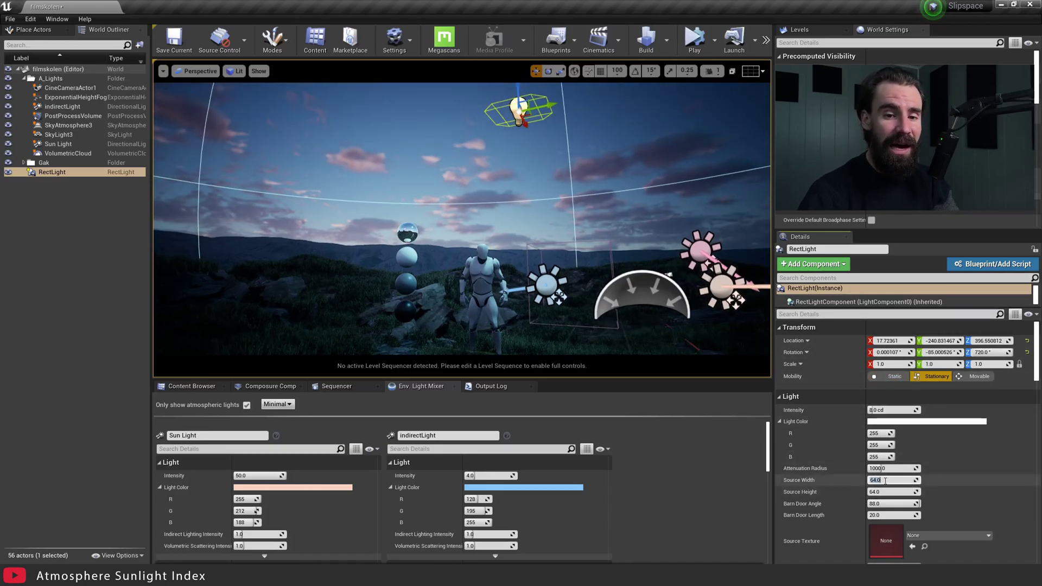
type("512")
key("Tab")
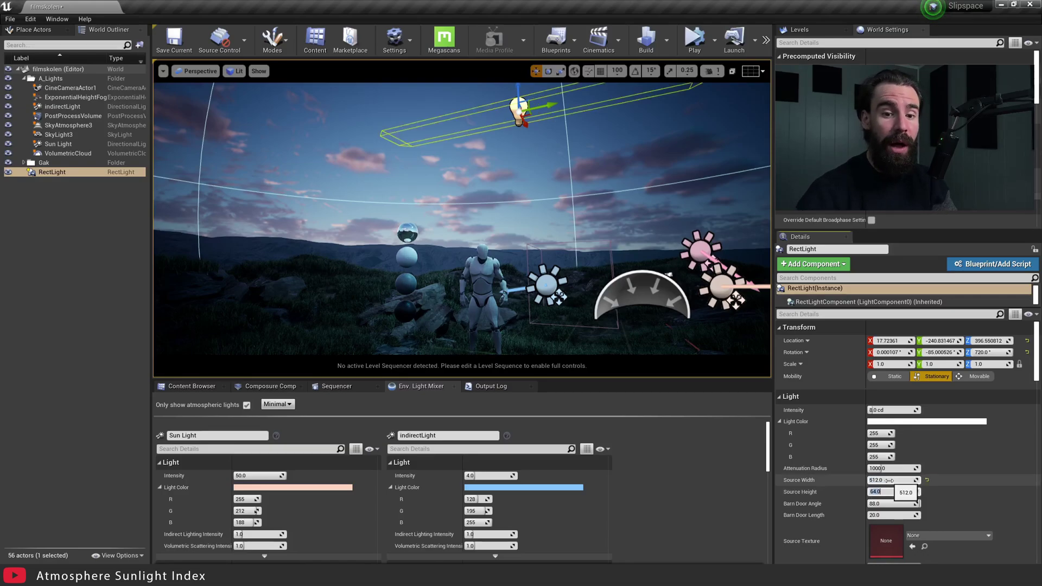
type("512")
key("Return")
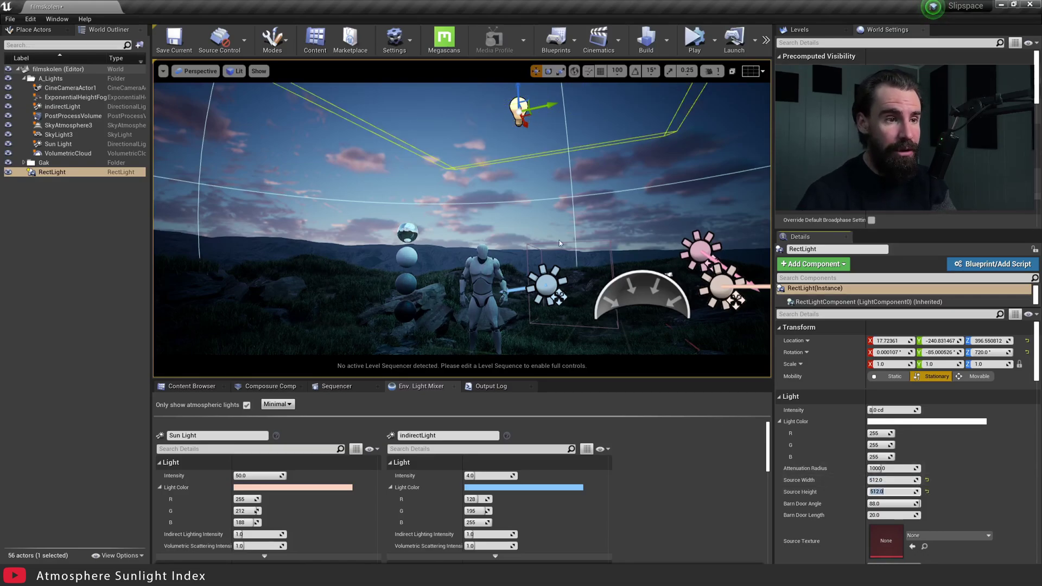
Set the intensity of the Rect Light to 2 cd, judging its effect on the mannequin.
key("w")
right_click_drag(518, 178, 519, 196)
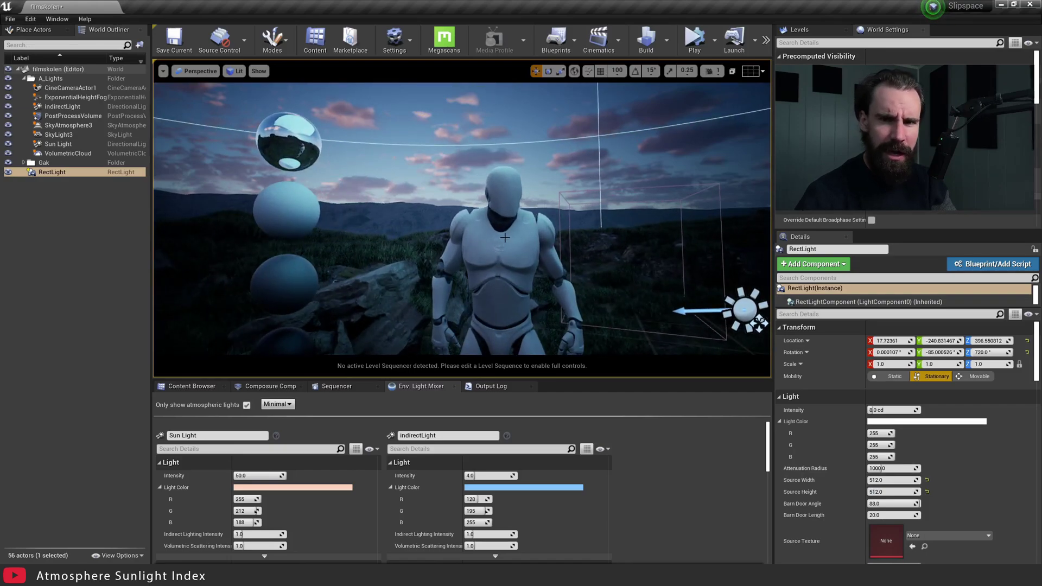
scroll(508, 251, "down", 5)
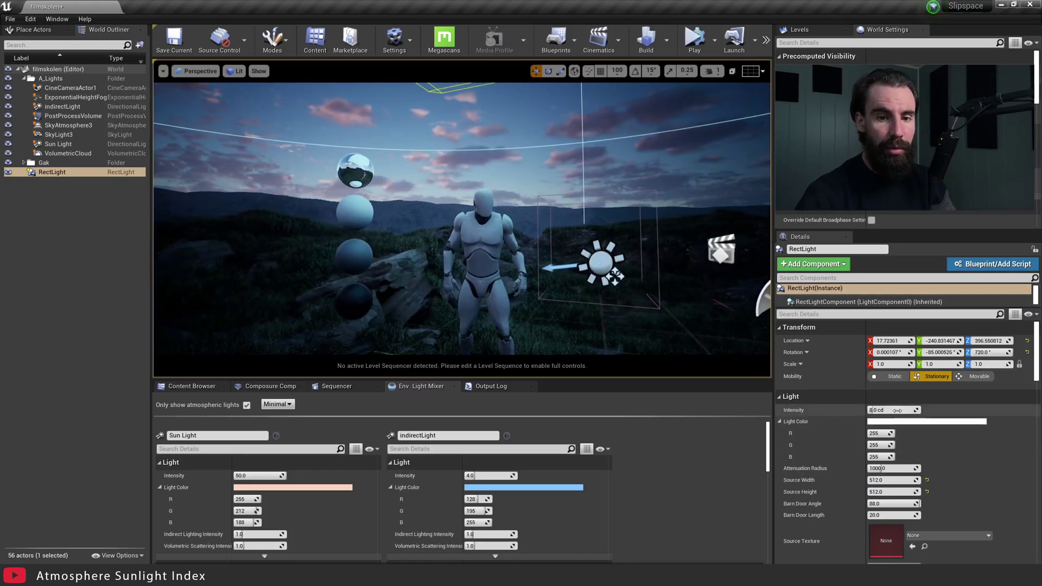
type("2")
key("Return")
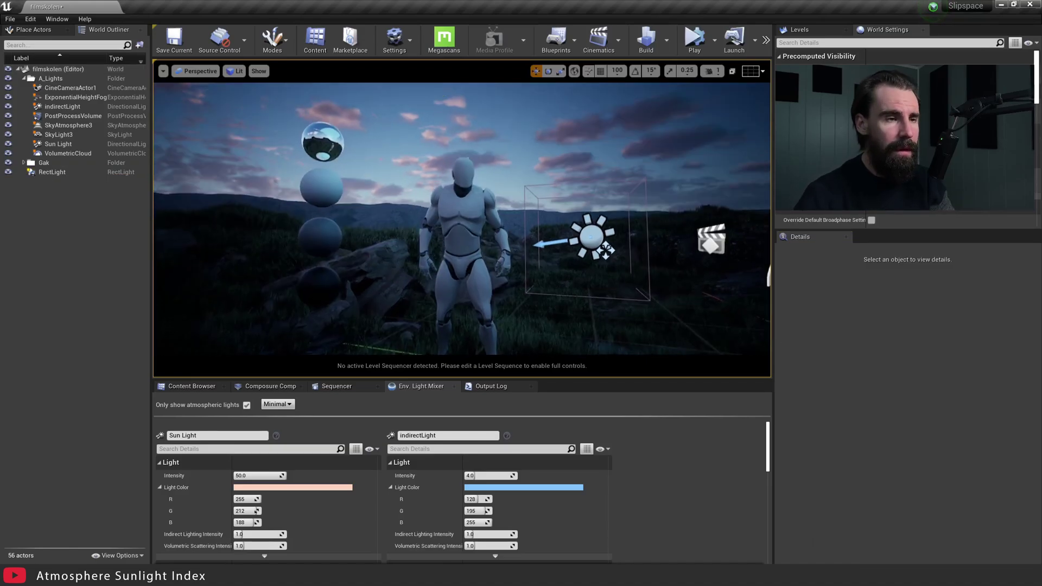
Examine the mannequin's lighting up close and compare it with the Rect Light hidden and shown.
scroll(462, 219, "up", 5)
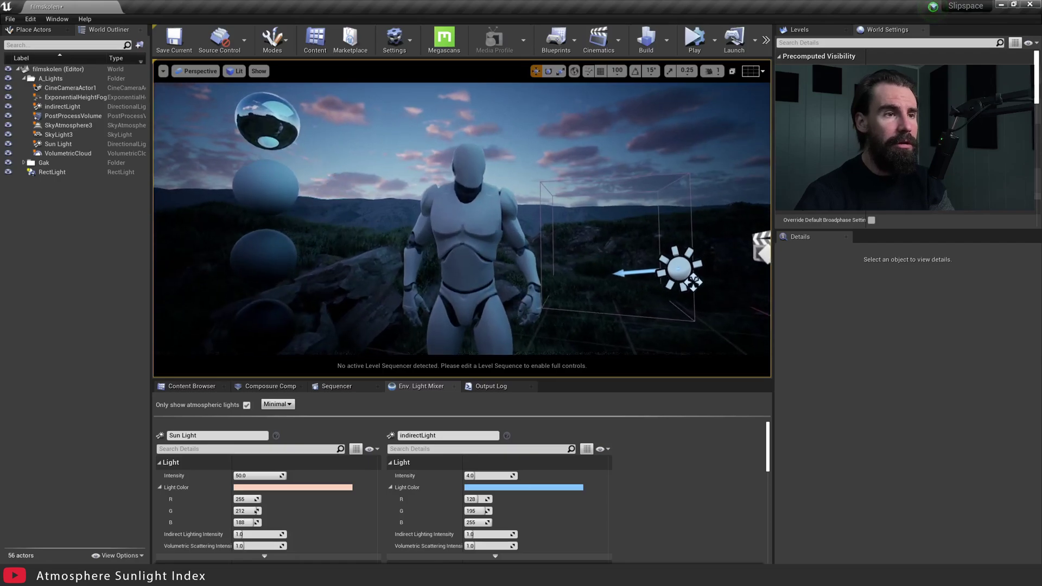
scroll(462, 219, "down", 4)
scroll(462, 219, "up", 5)
scroll(462, 219, "down", 5)
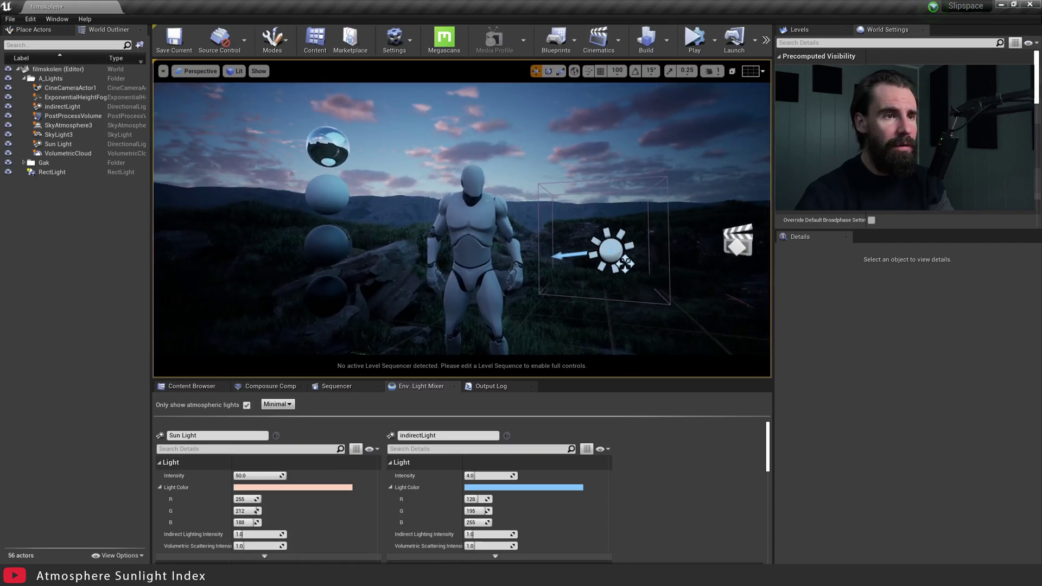
scroll(461, 219, "up", 2)
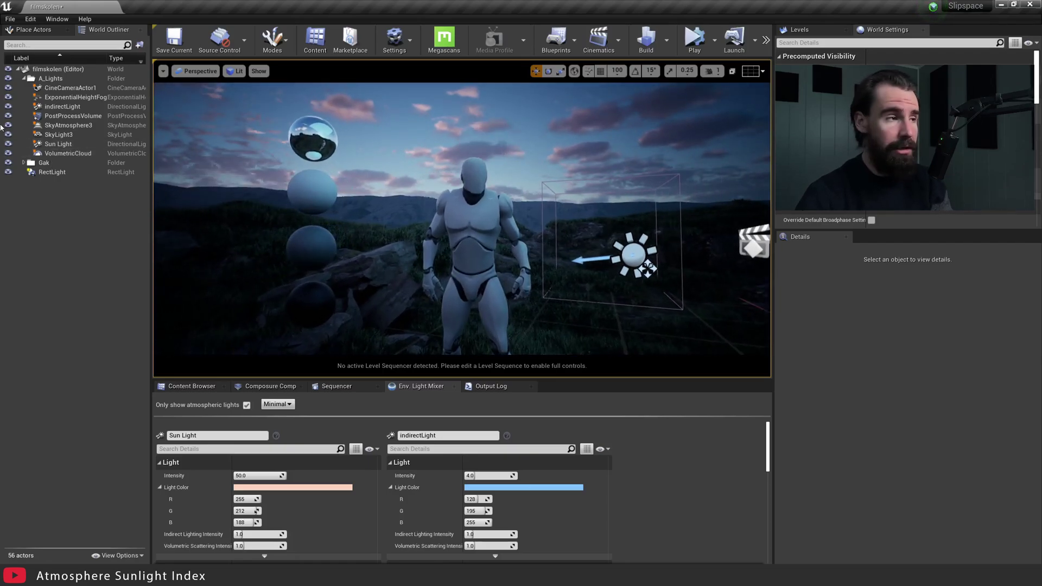
left_click(10, 172)
left_click(10, 173)
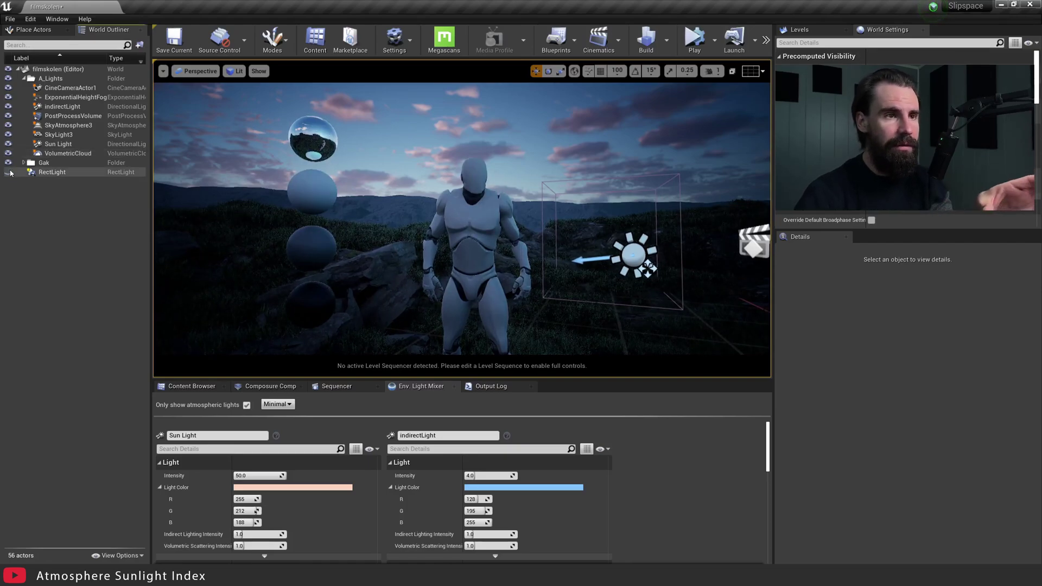
left_click(10, 172)
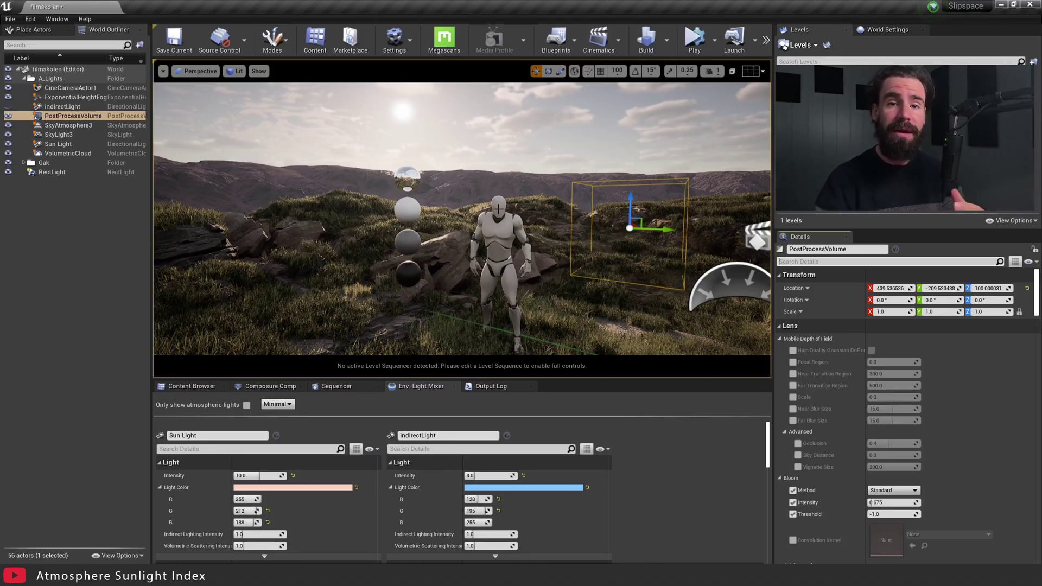
Set the Source Angle of the Sun Light to 10 with the sun disk in view.
left_click(59, 144)
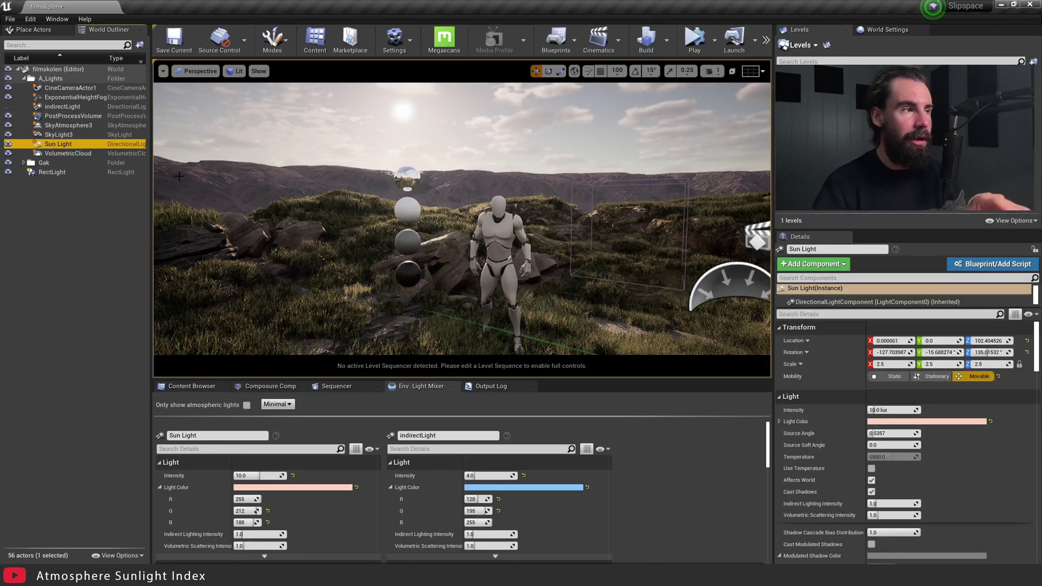
left_click(59, 144)
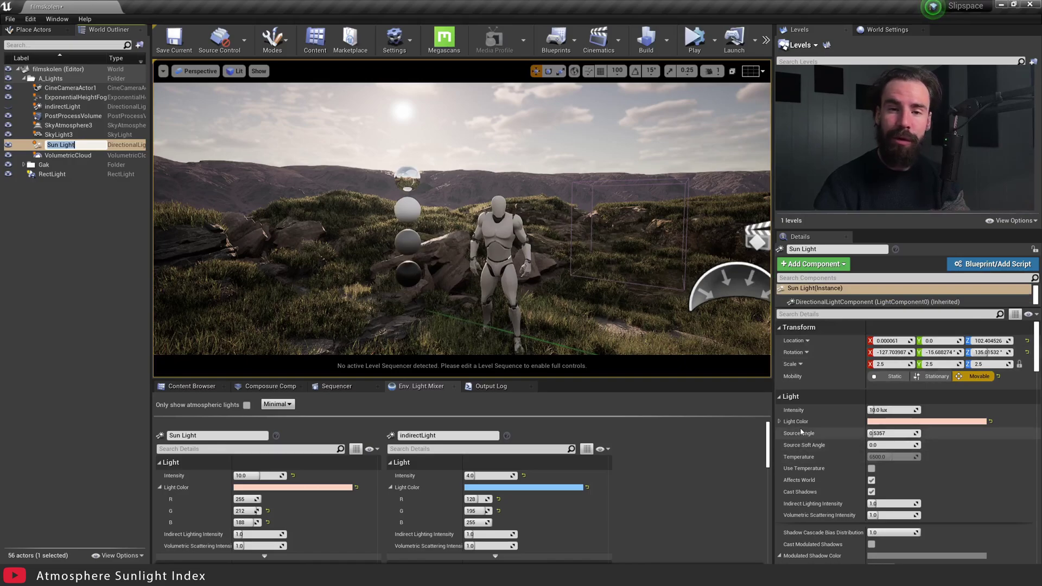
left_click(883, 435)
right_click_drag(597, 233, 605, 207)
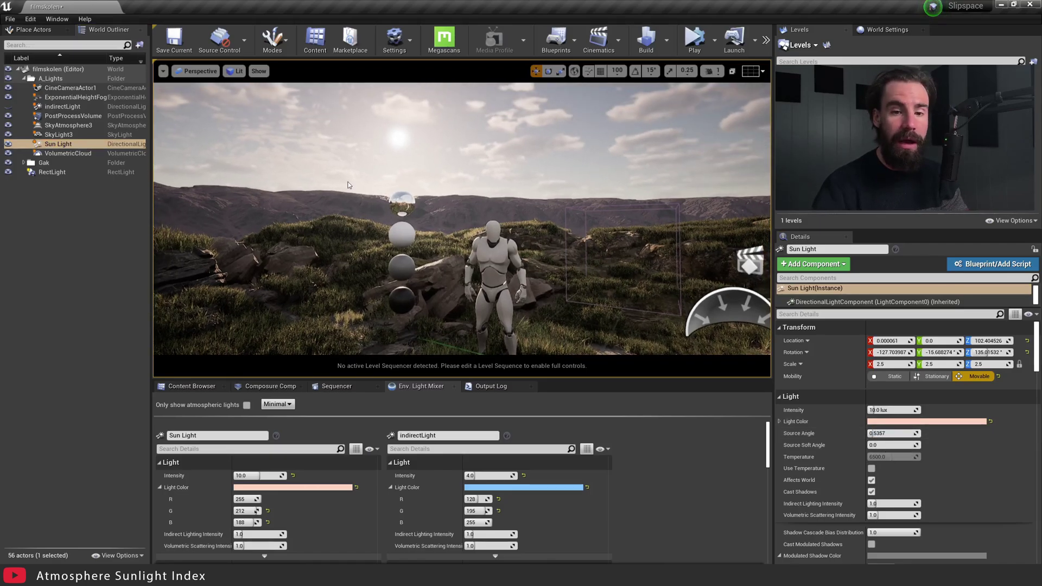
left_click(895, 433)
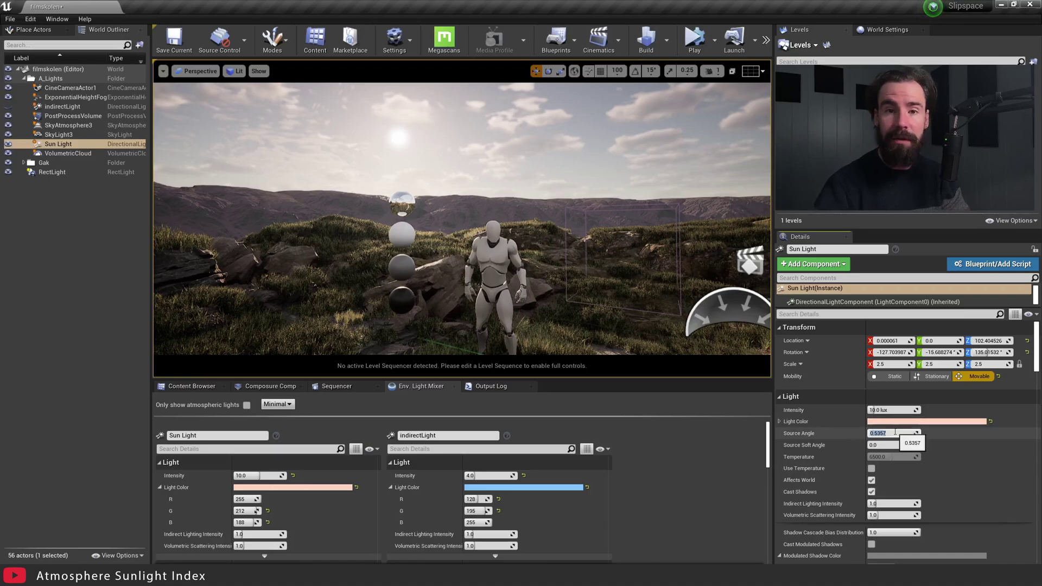
type("10")
key("Return")
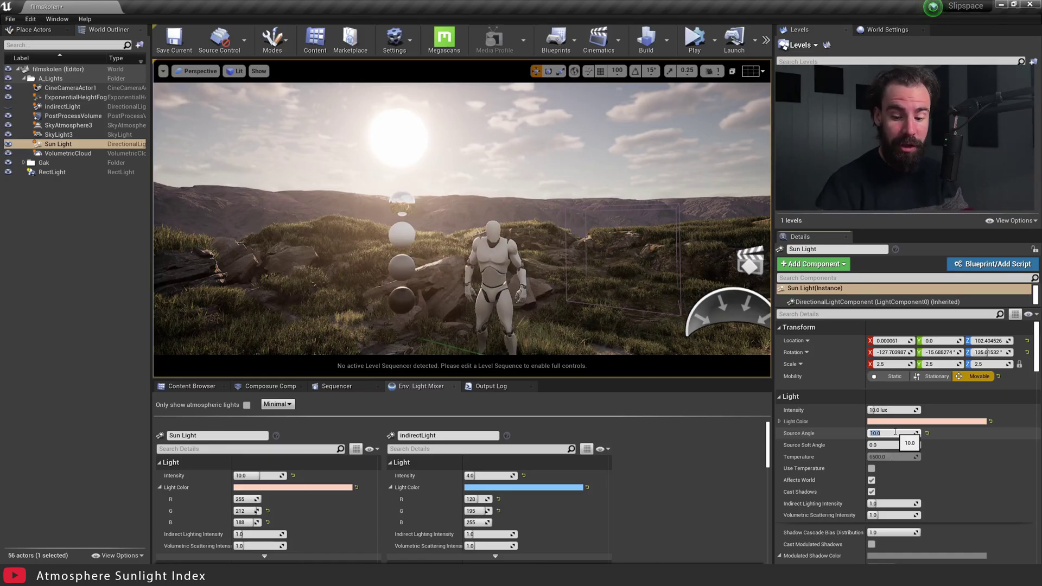
Try a Source Angle of 50 on the Sun Light, followed by 0.3.
type("50")
key("Return")
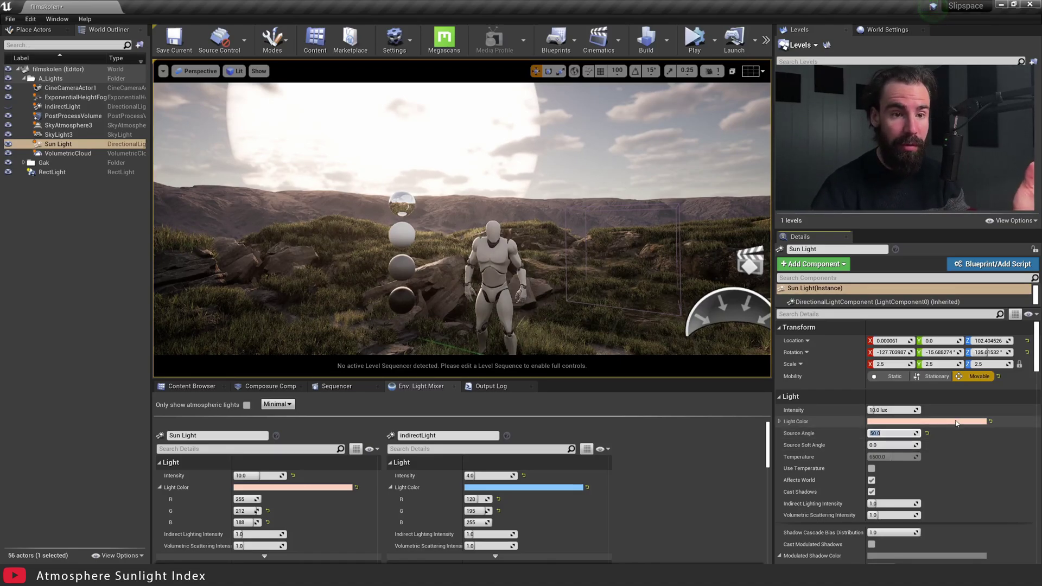
type("0.3")
key("Return")
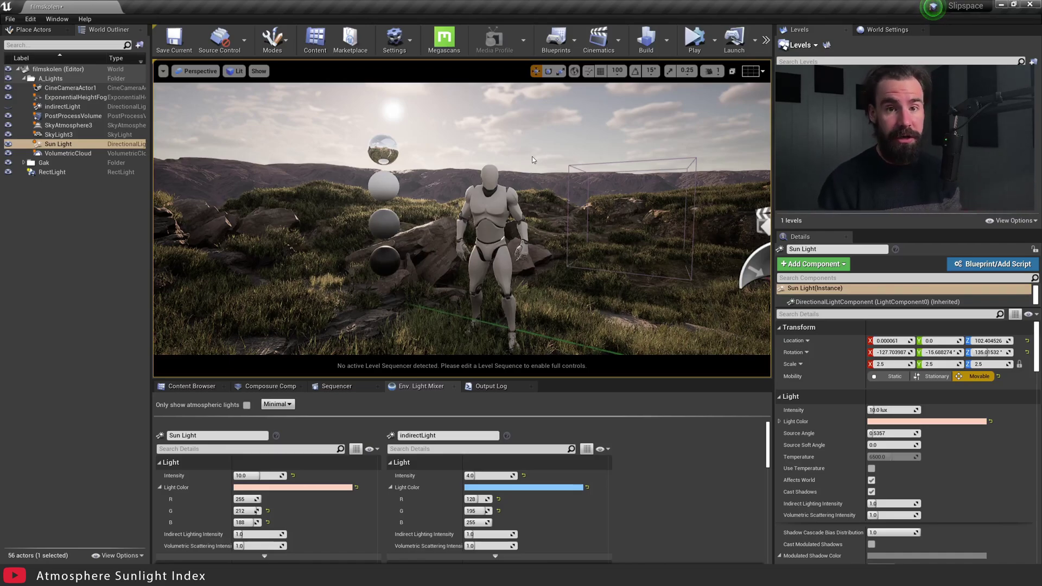
Try a Sun Light Source Angle of 10 and check the grass shadows on the rocky ground.
right_click_drag(532, 160, 479, 146)
key("w")
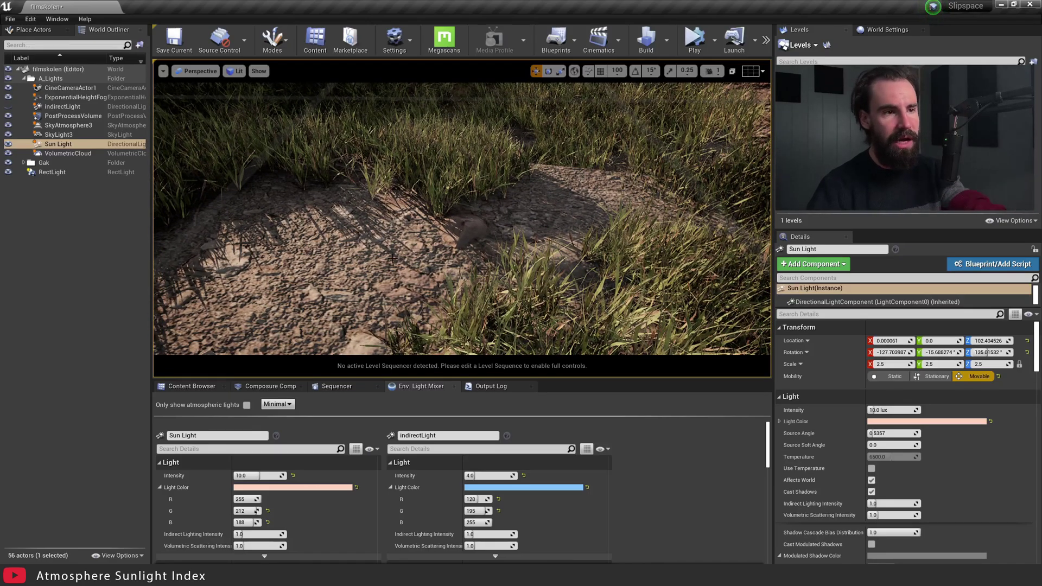
right_click_drag(392, 259, 384, 221)
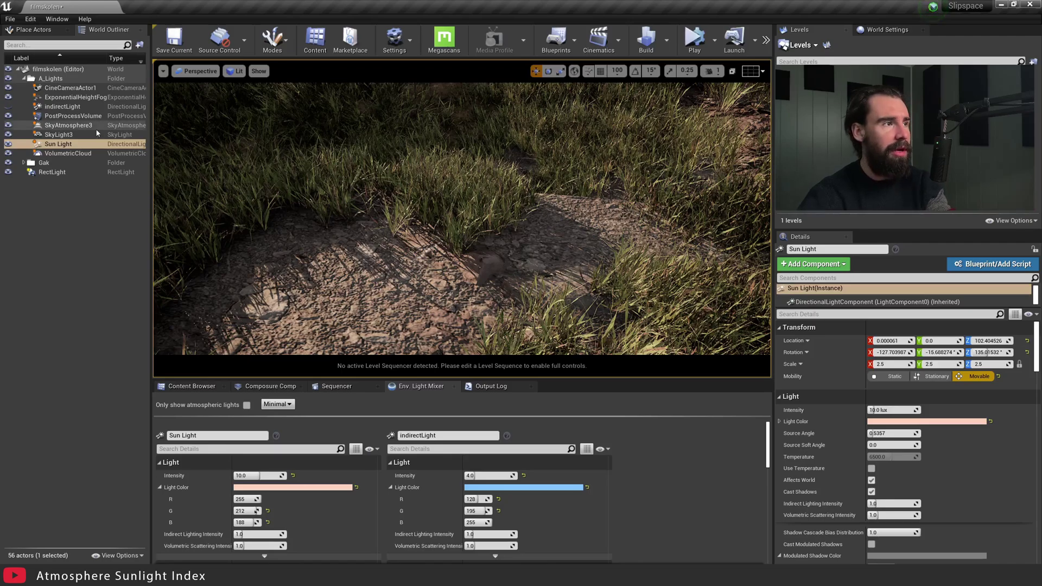
left_click(63, 144)
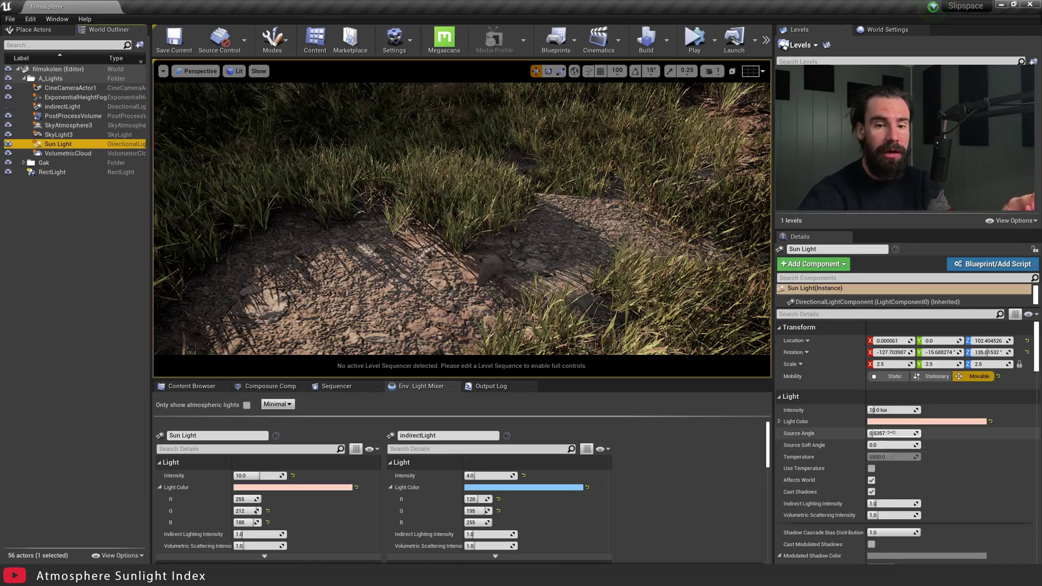
left_click(890, 433)
type("1")
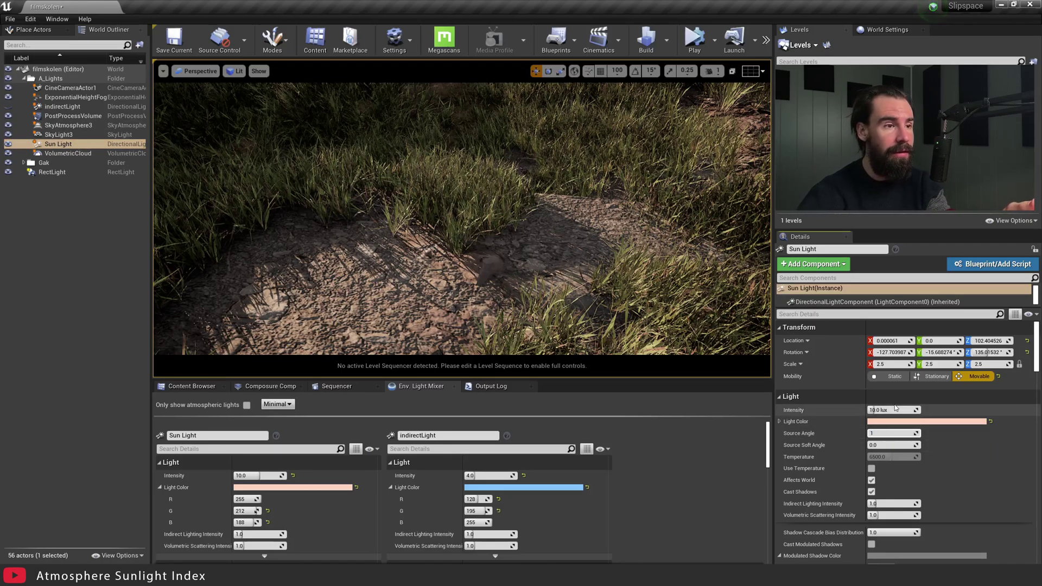
type("0")
key("Return")
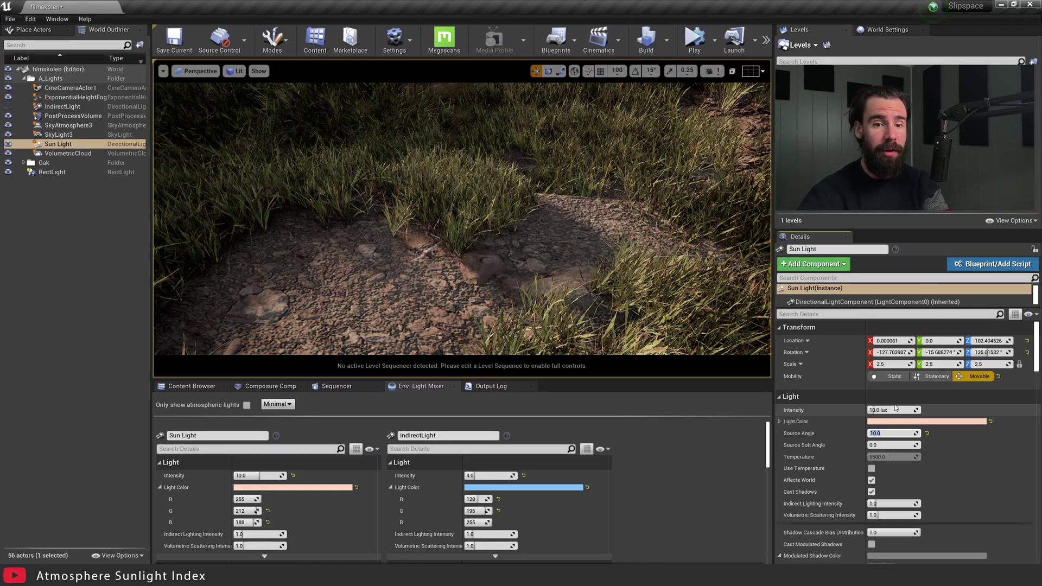
Try a Sun Light Source Angle of 20, and finally set it to 0.2 to sharpen the grass shadows.
type("20")
key("Return")
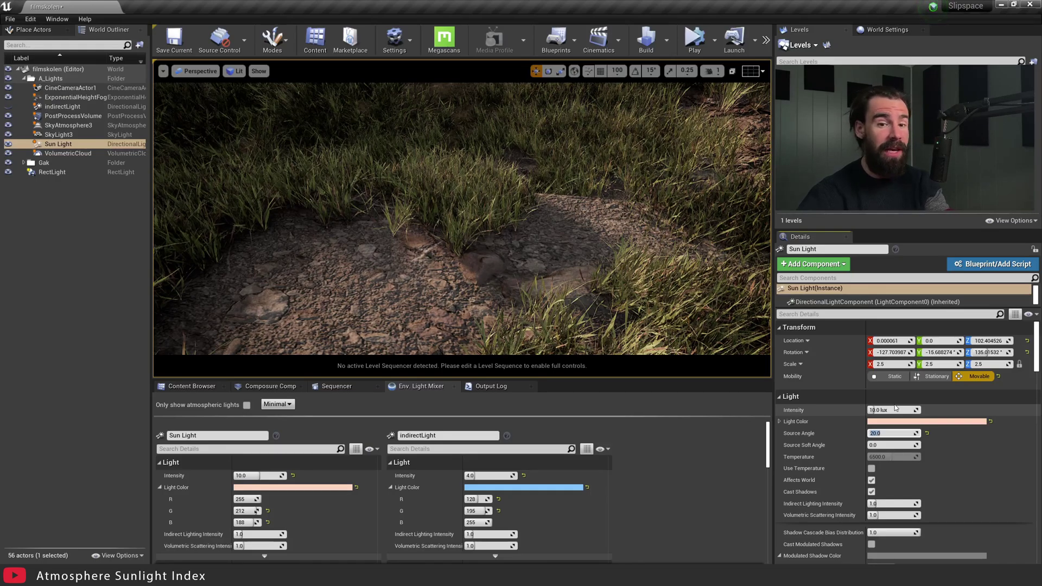
type("2")
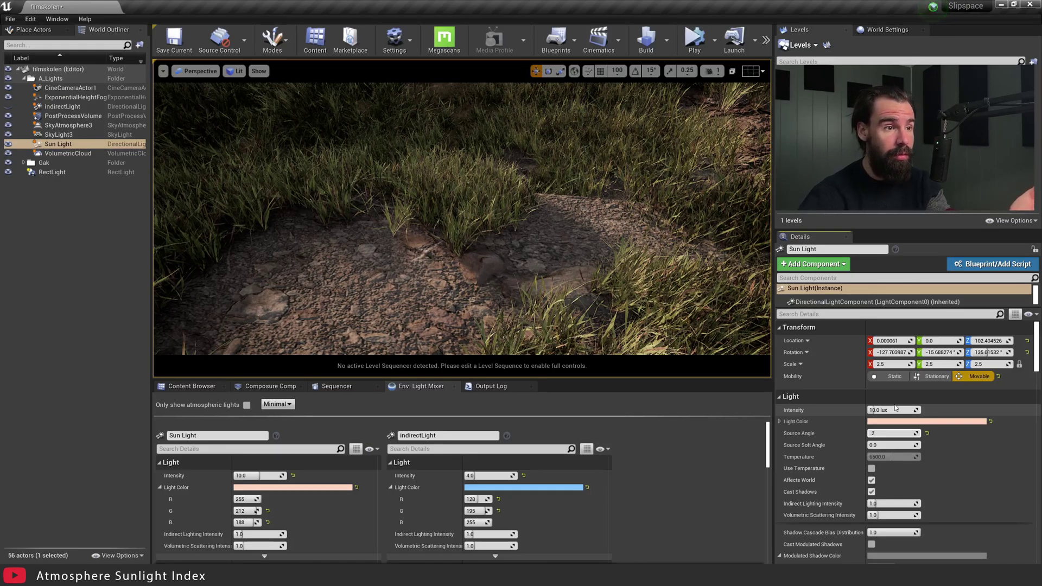
key("Return")
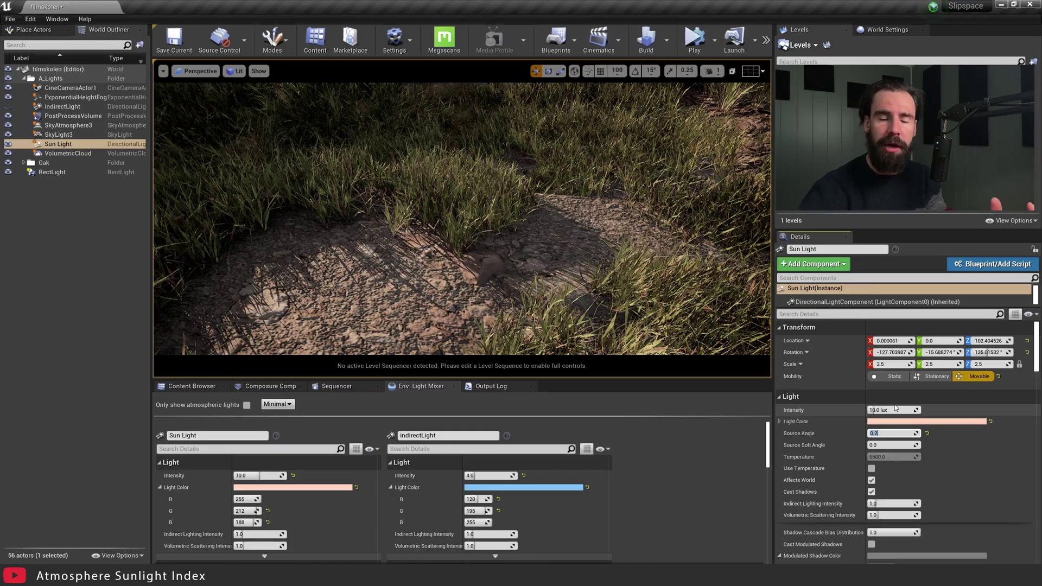